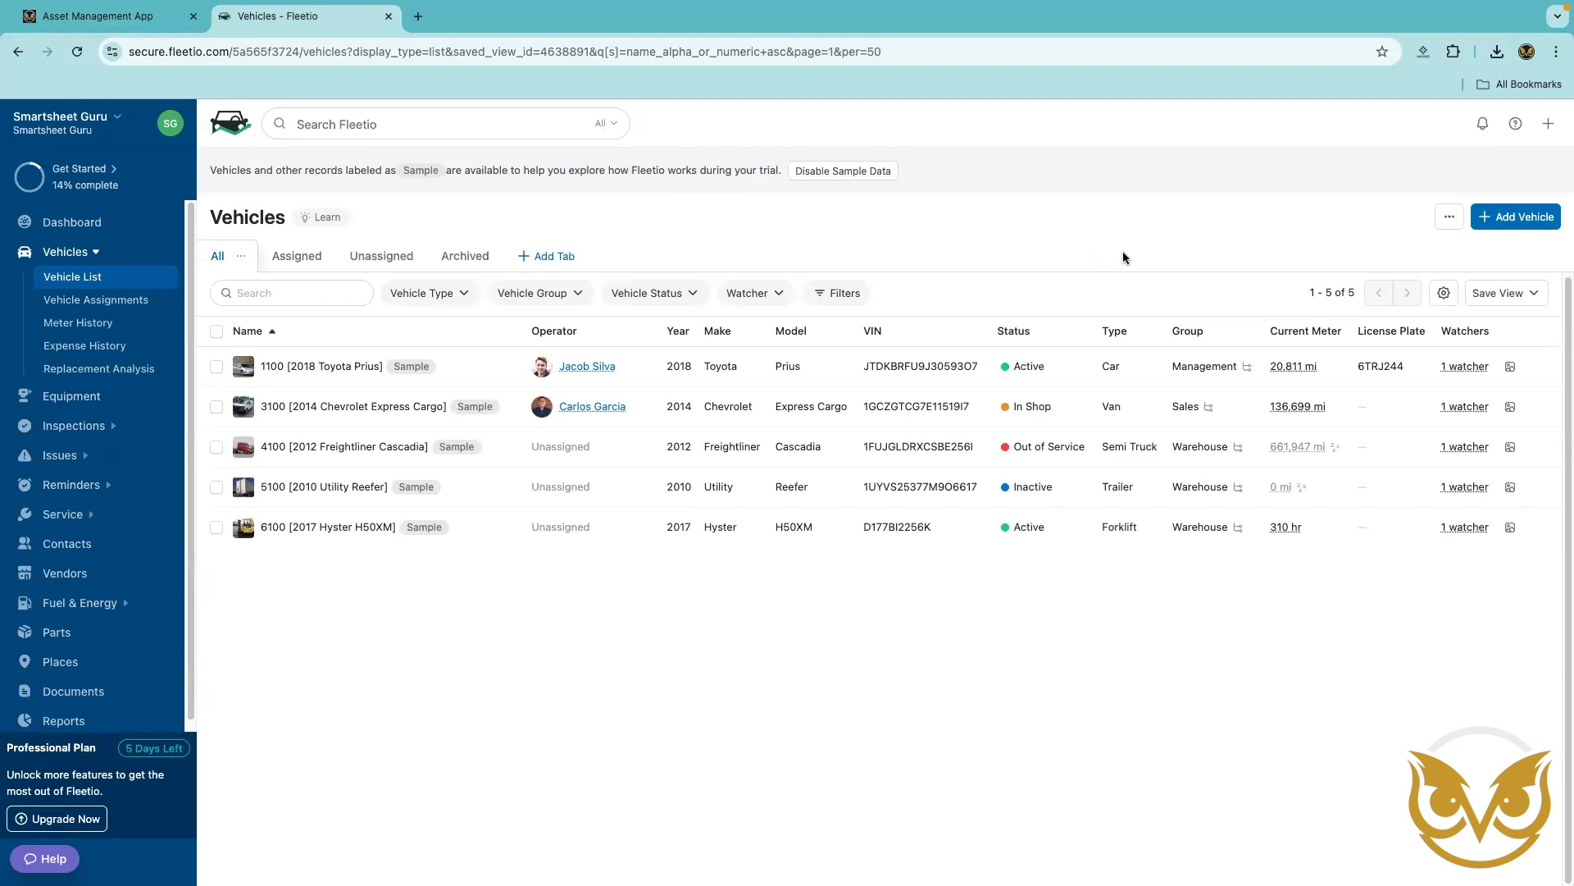
Switch to the Asset Management App, start a new asset request and add the Echo - DCS-2500T Chain Saw from Gas-Powered Tools.
click(120, 18)
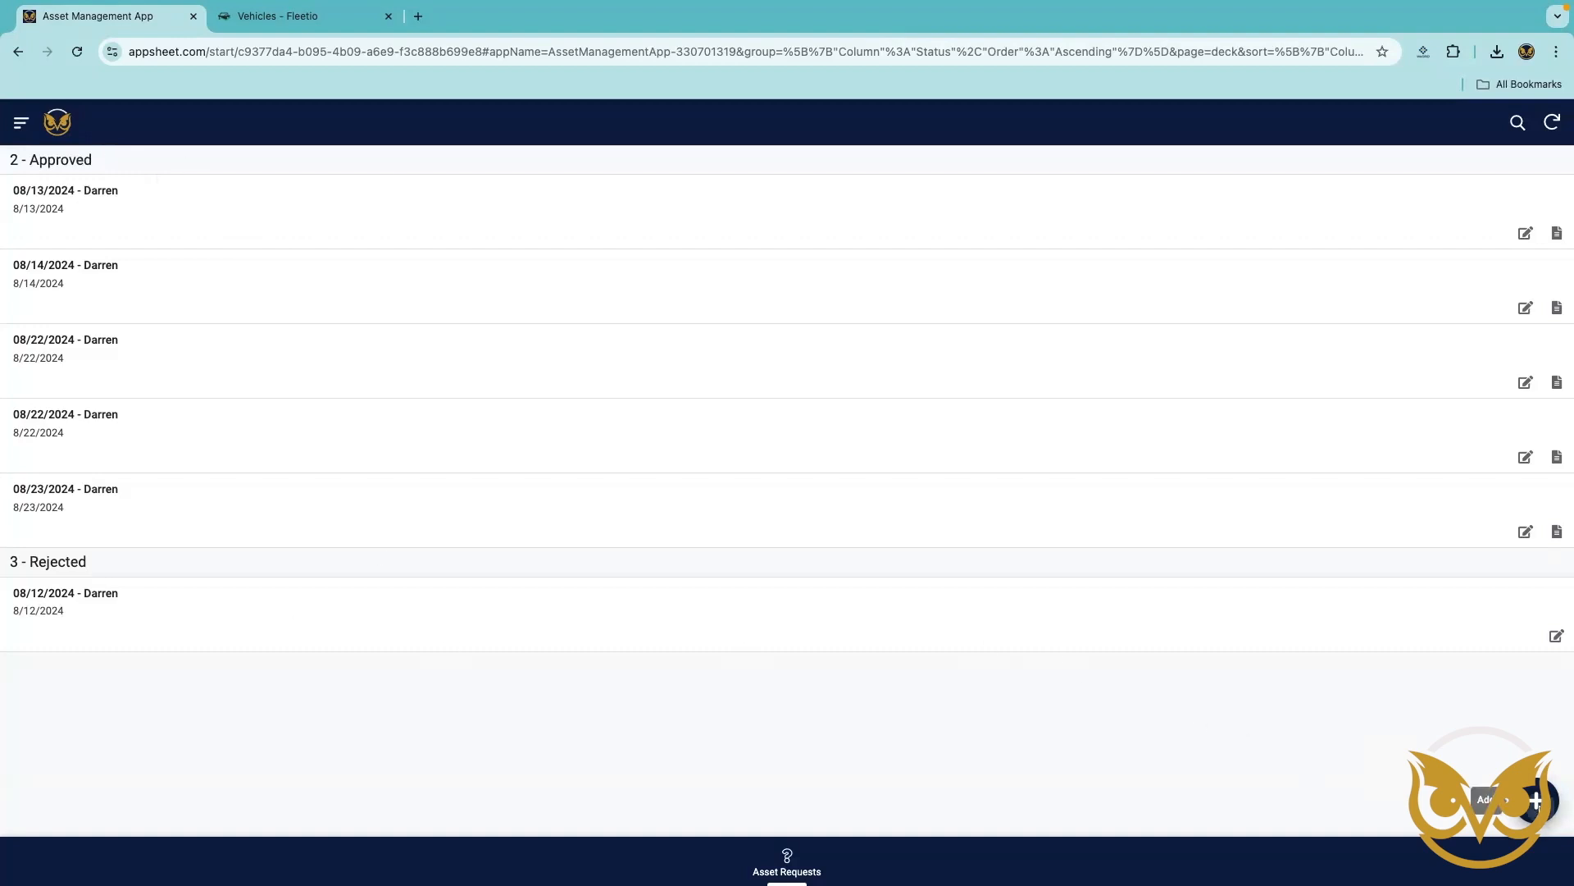
click(1535, 801)
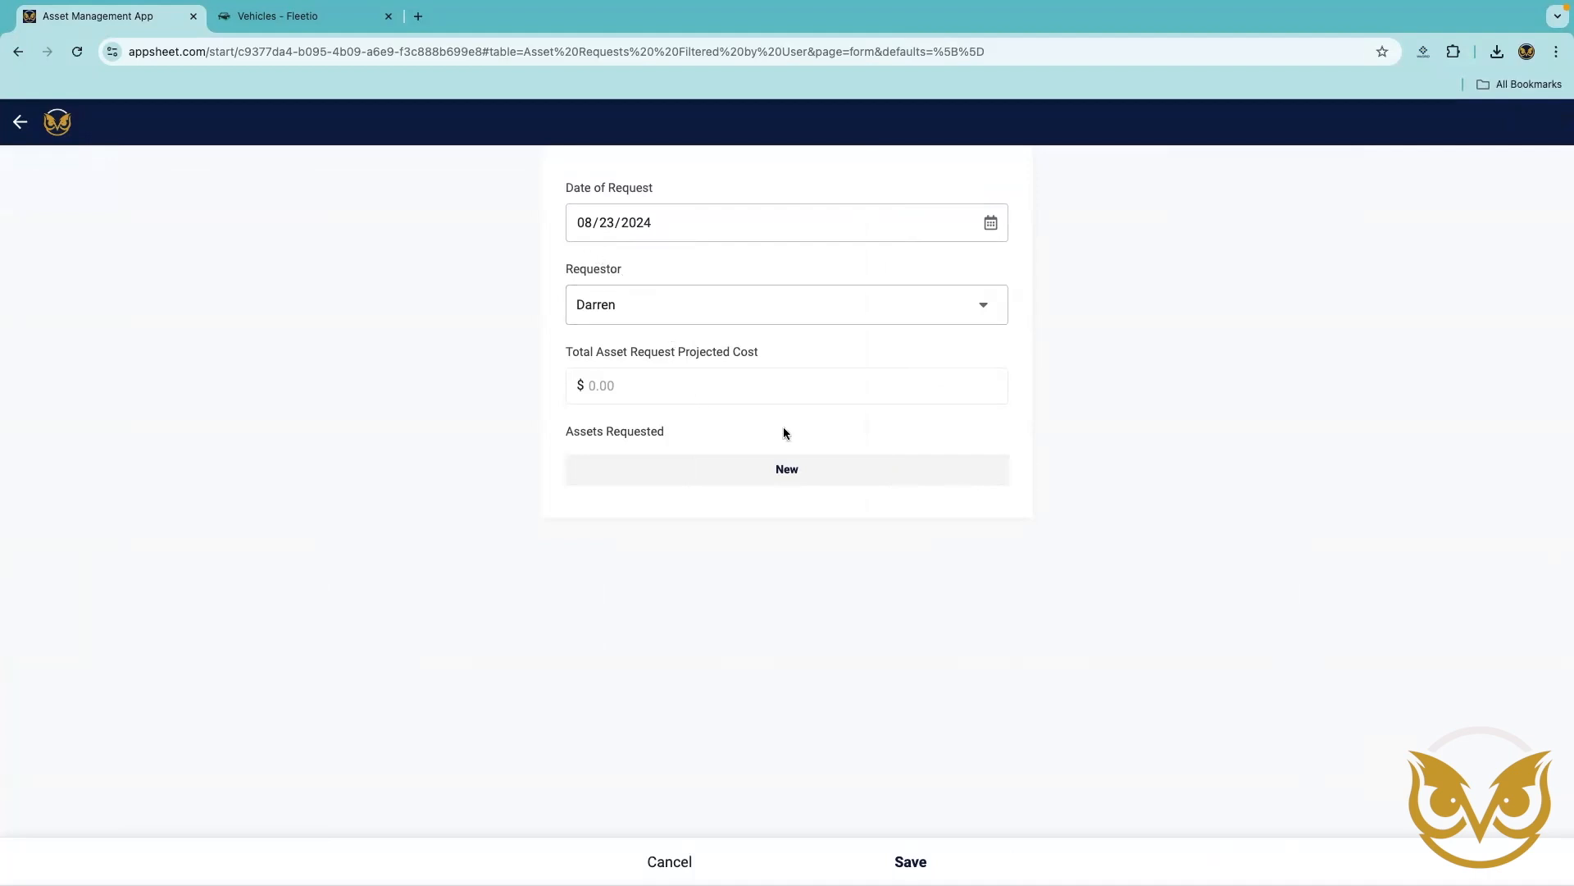
click(789, 473)
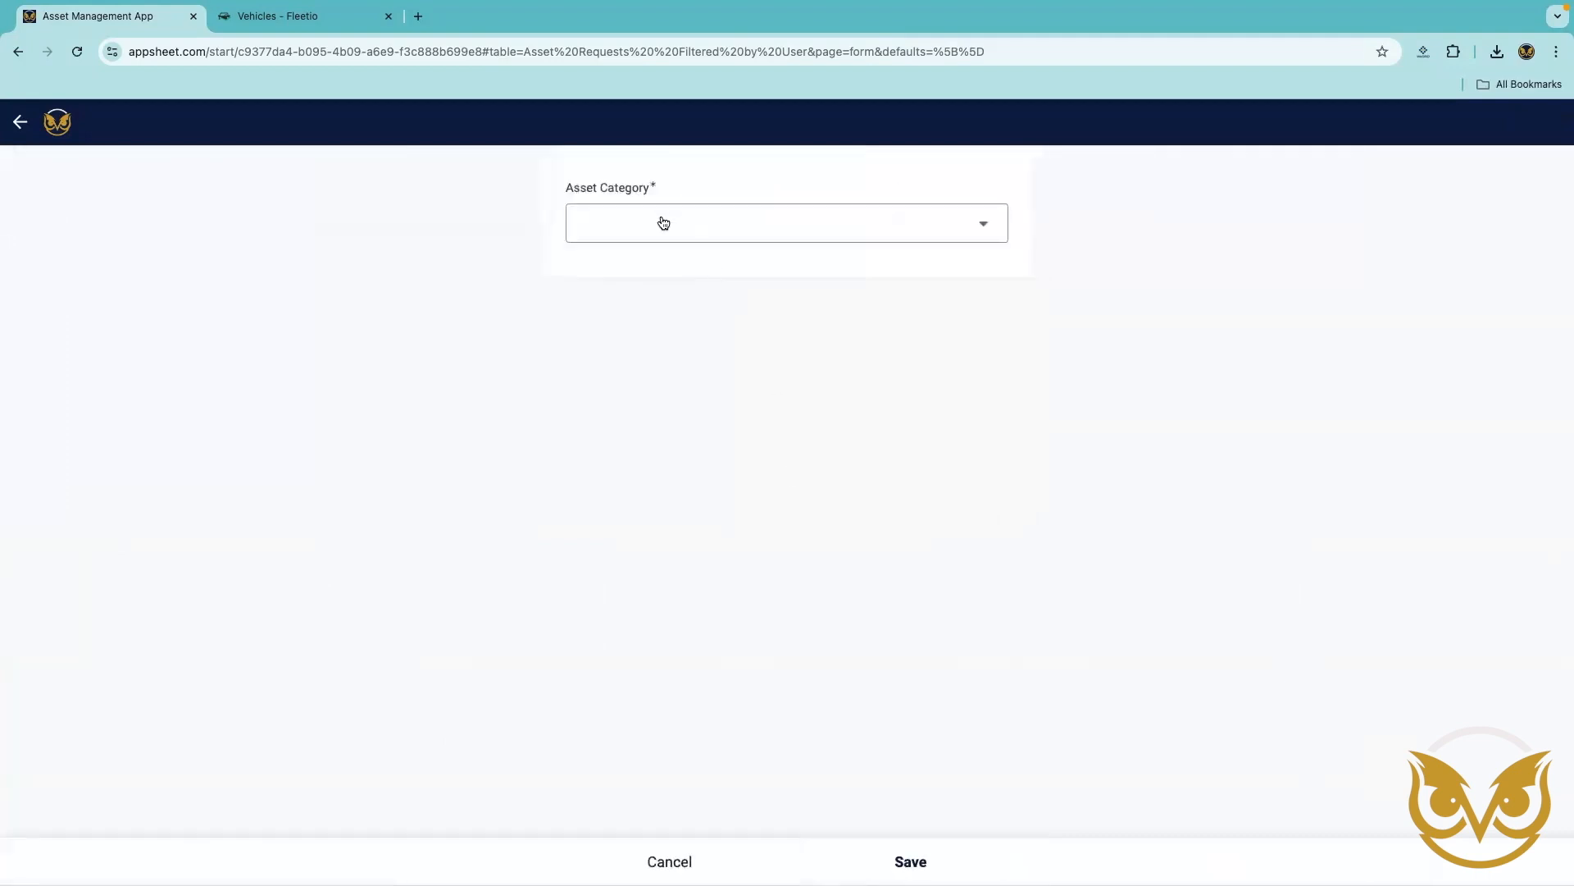
click(663, 223)
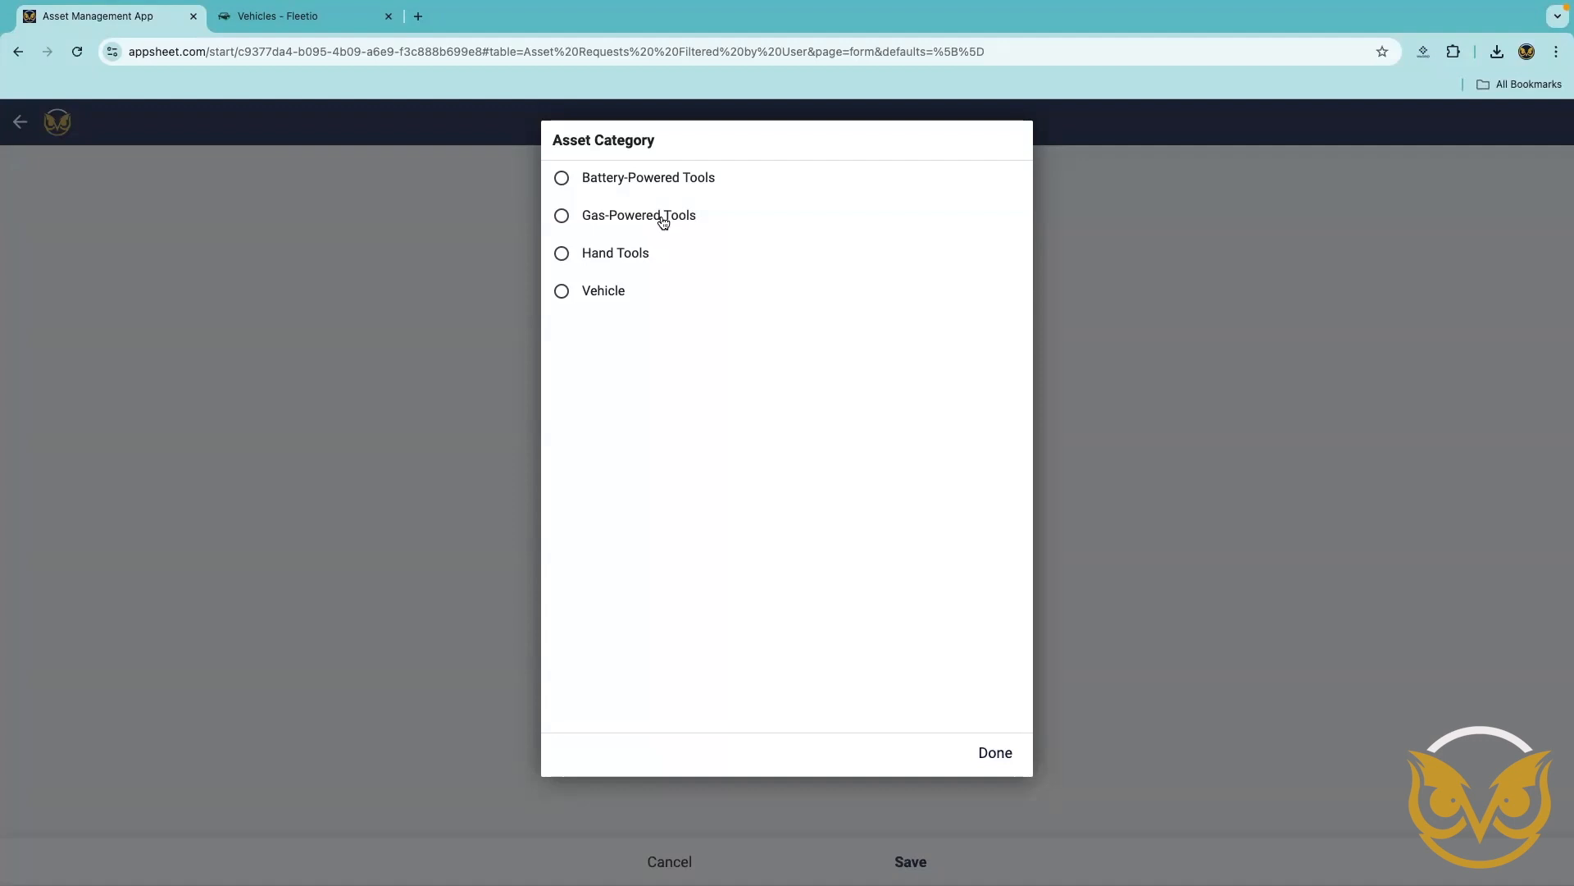
click(662, 218)
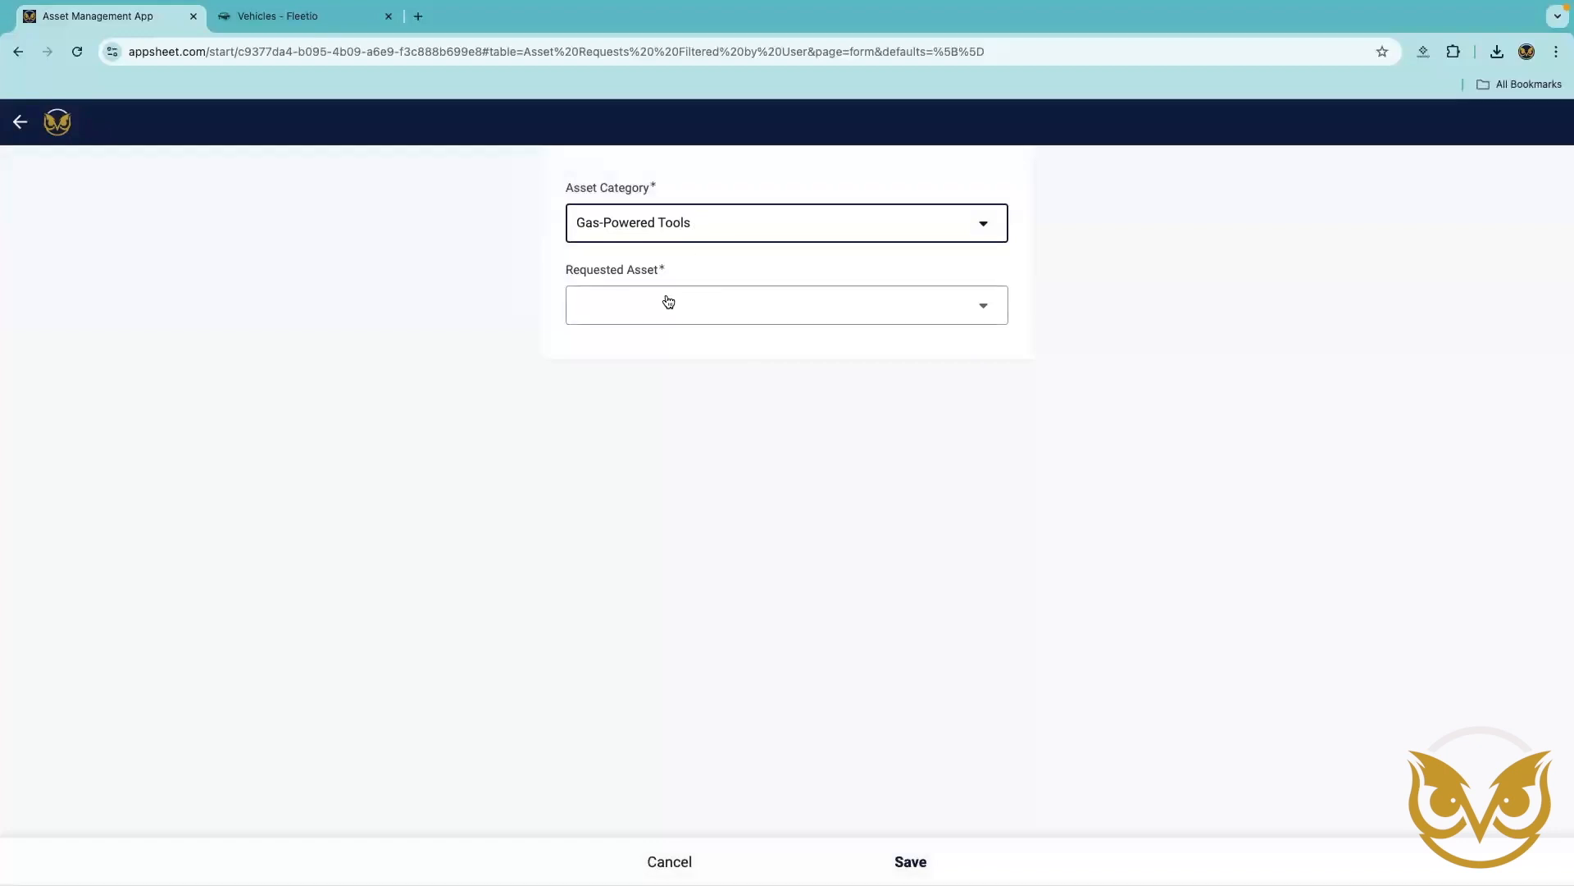
click(646, 305)
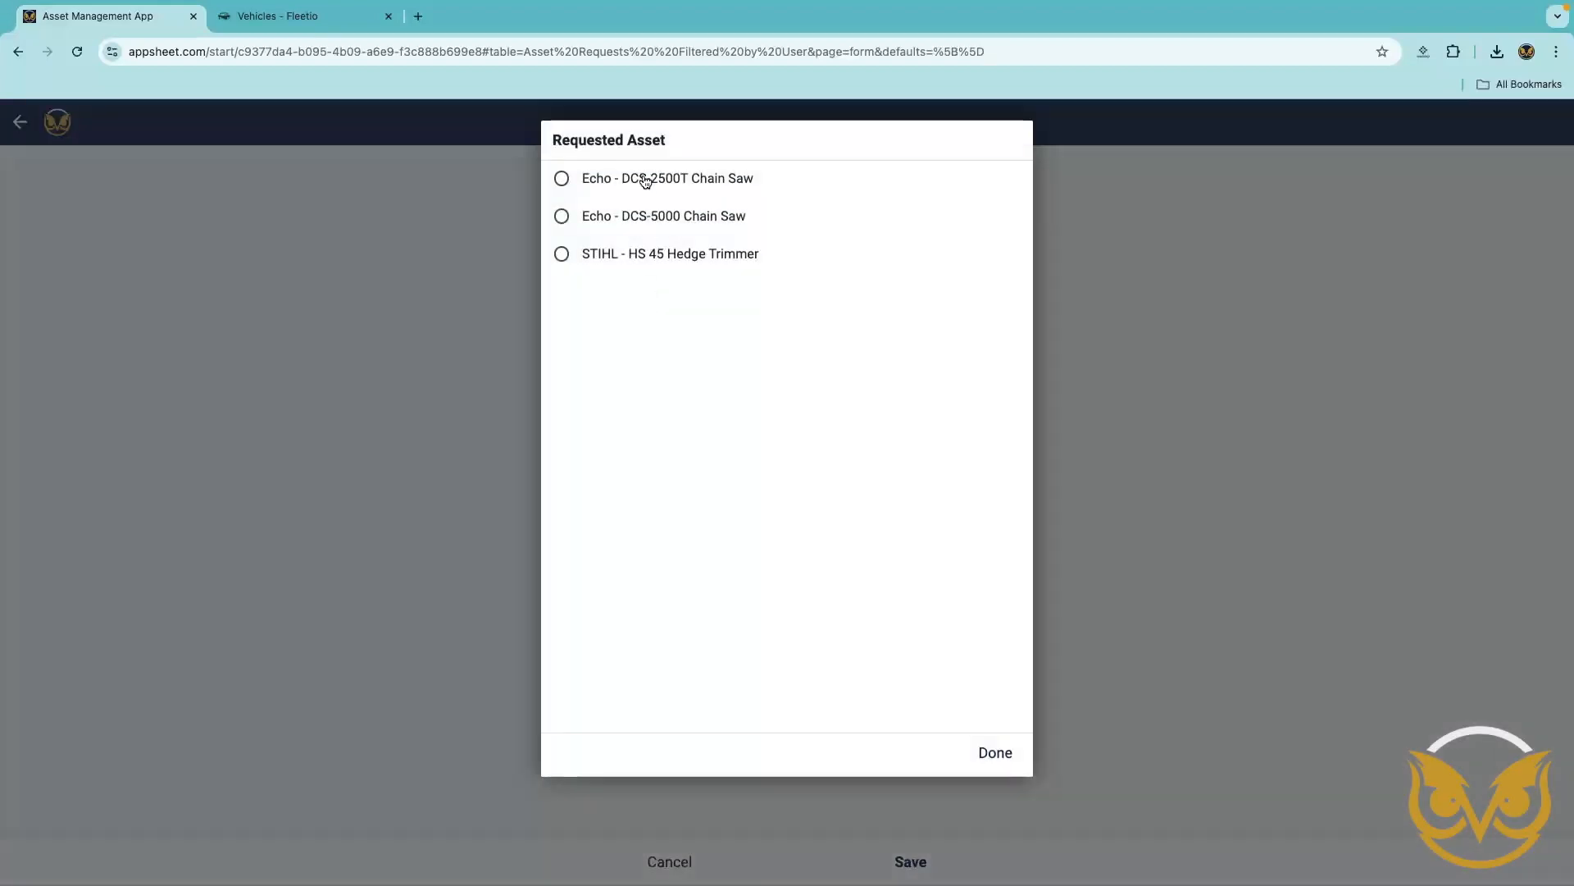
click(650, 182)
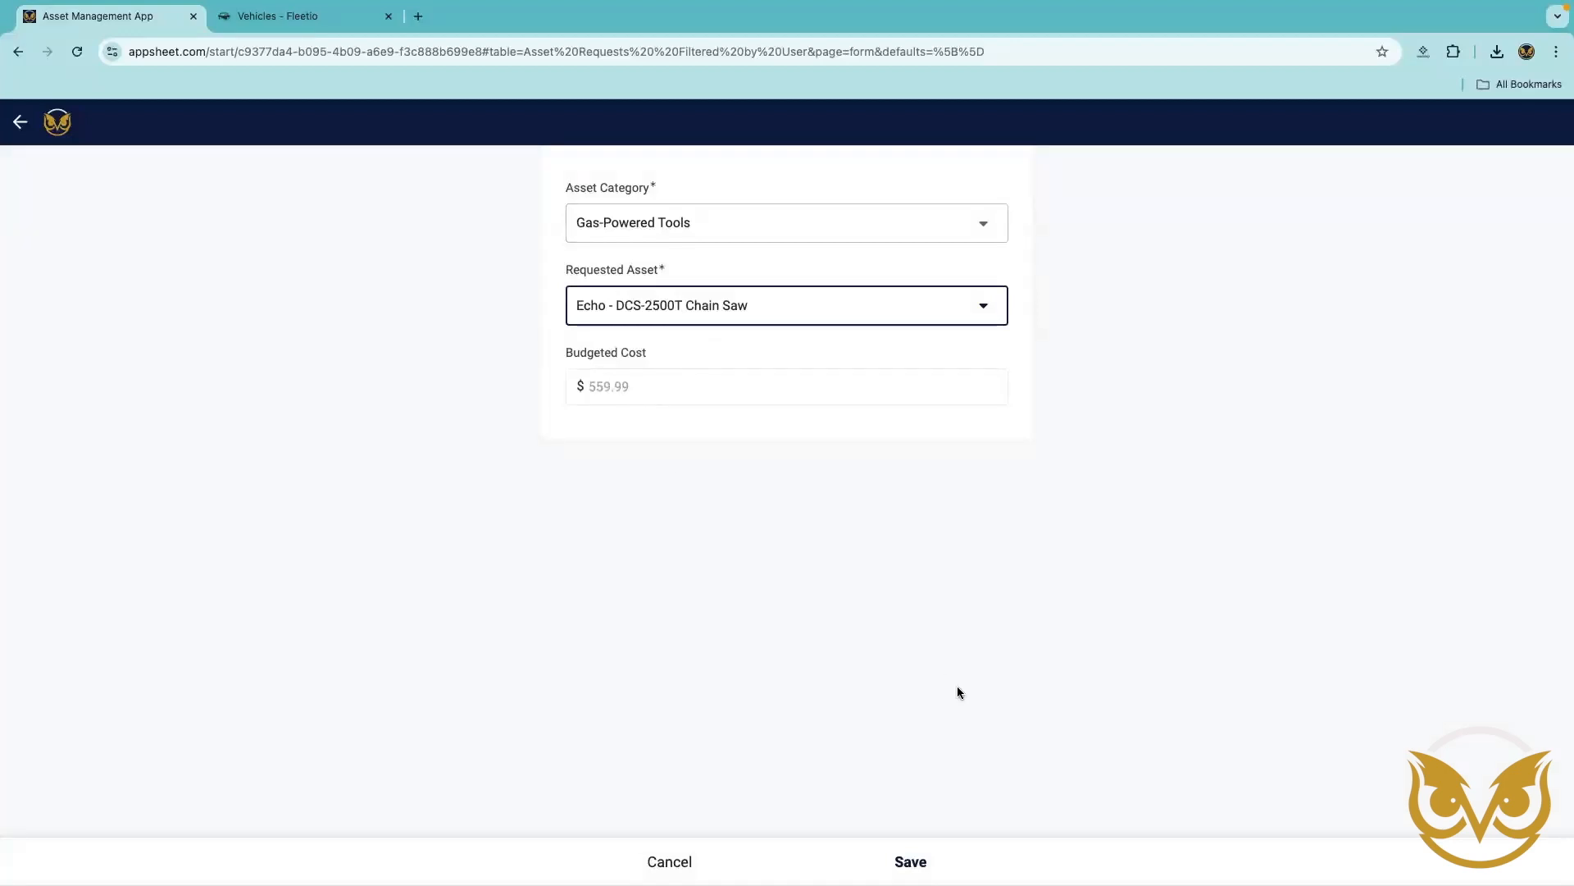
click(923, 863)
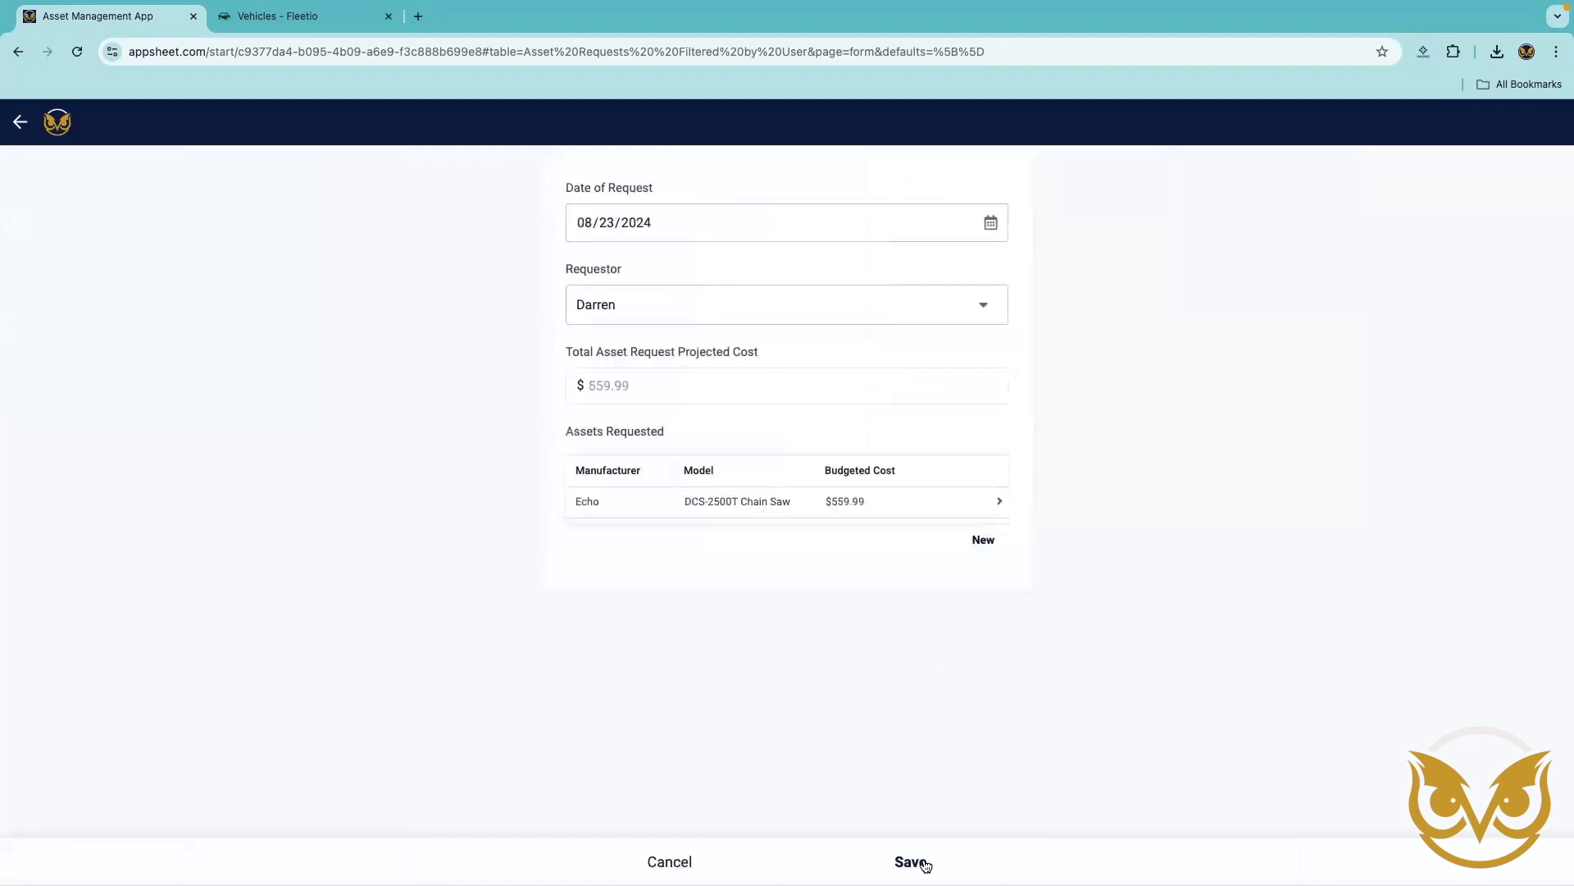
Add the Chevy - Siverado 2500 from the Vehicle category as another requested asset.
click(988, 545)
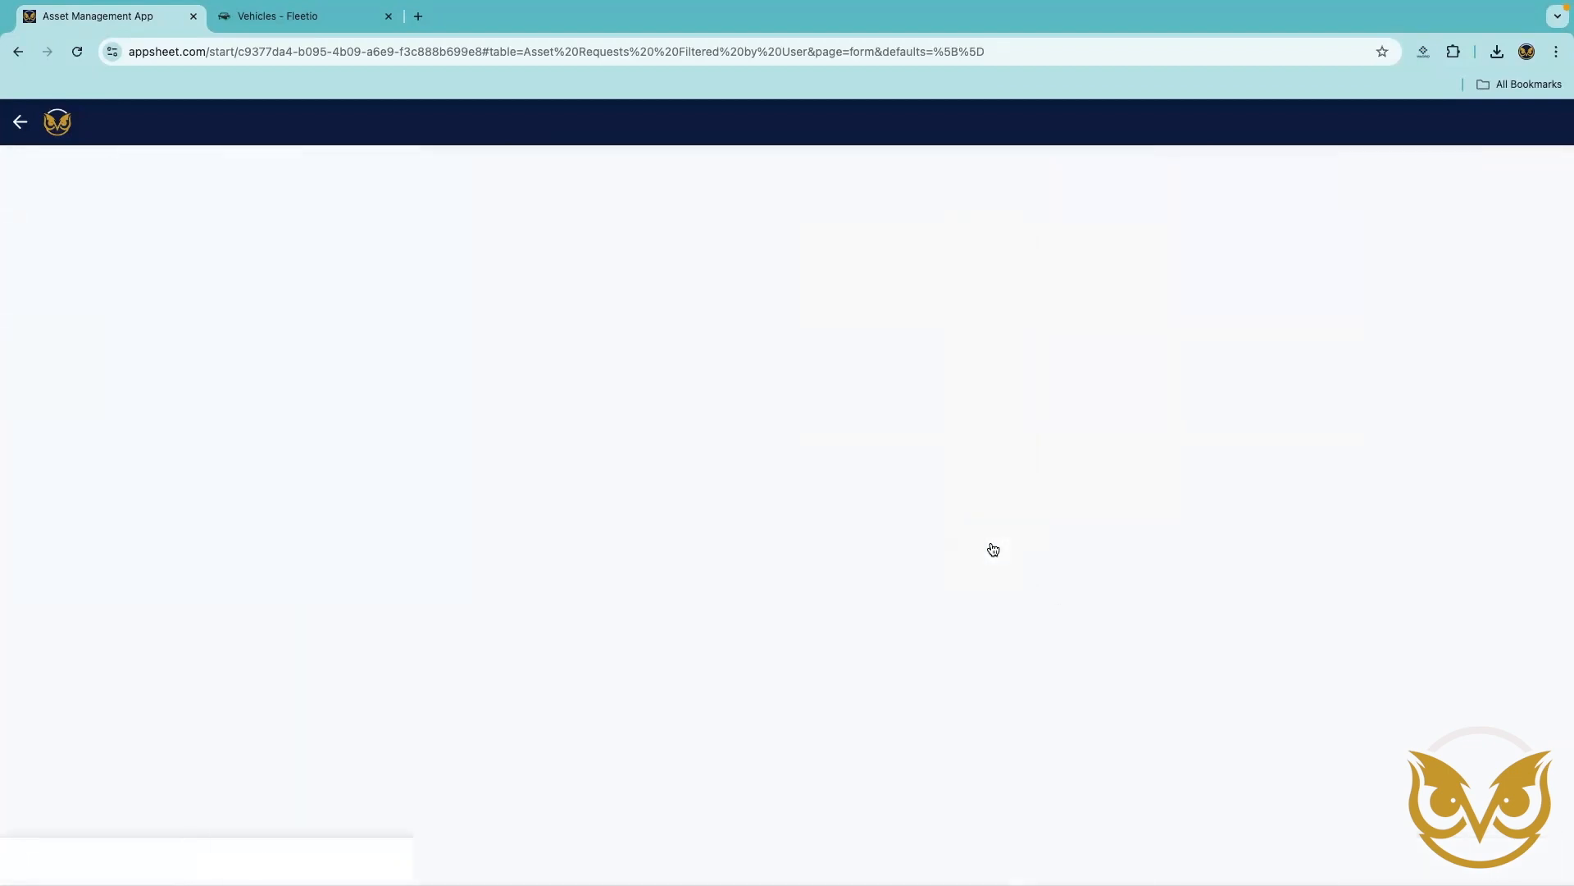
click(746, 226)
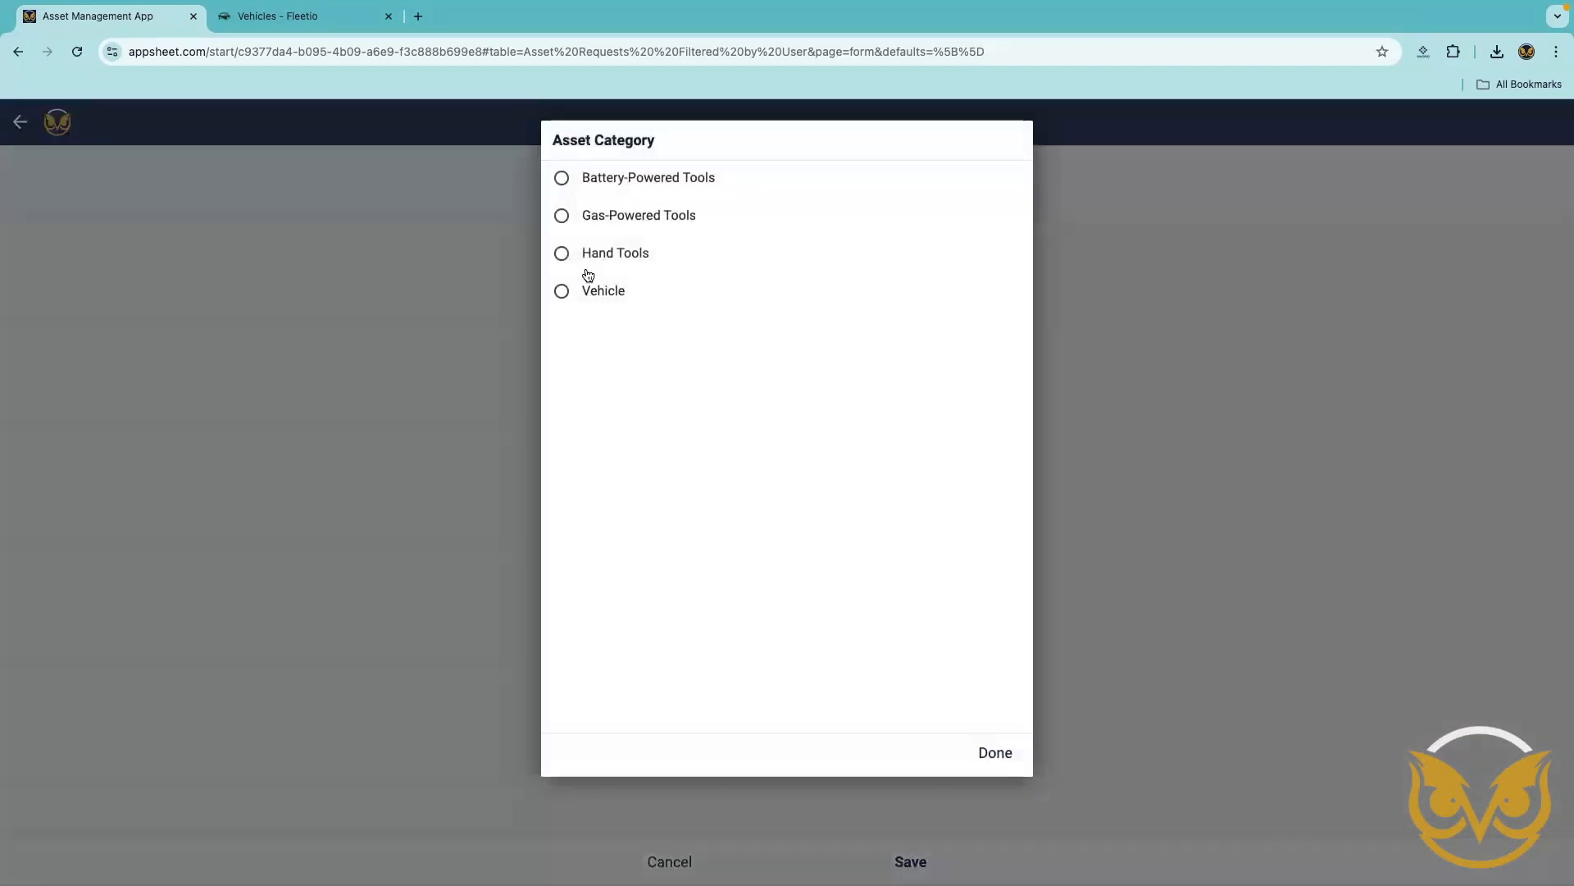
click(596, 296)
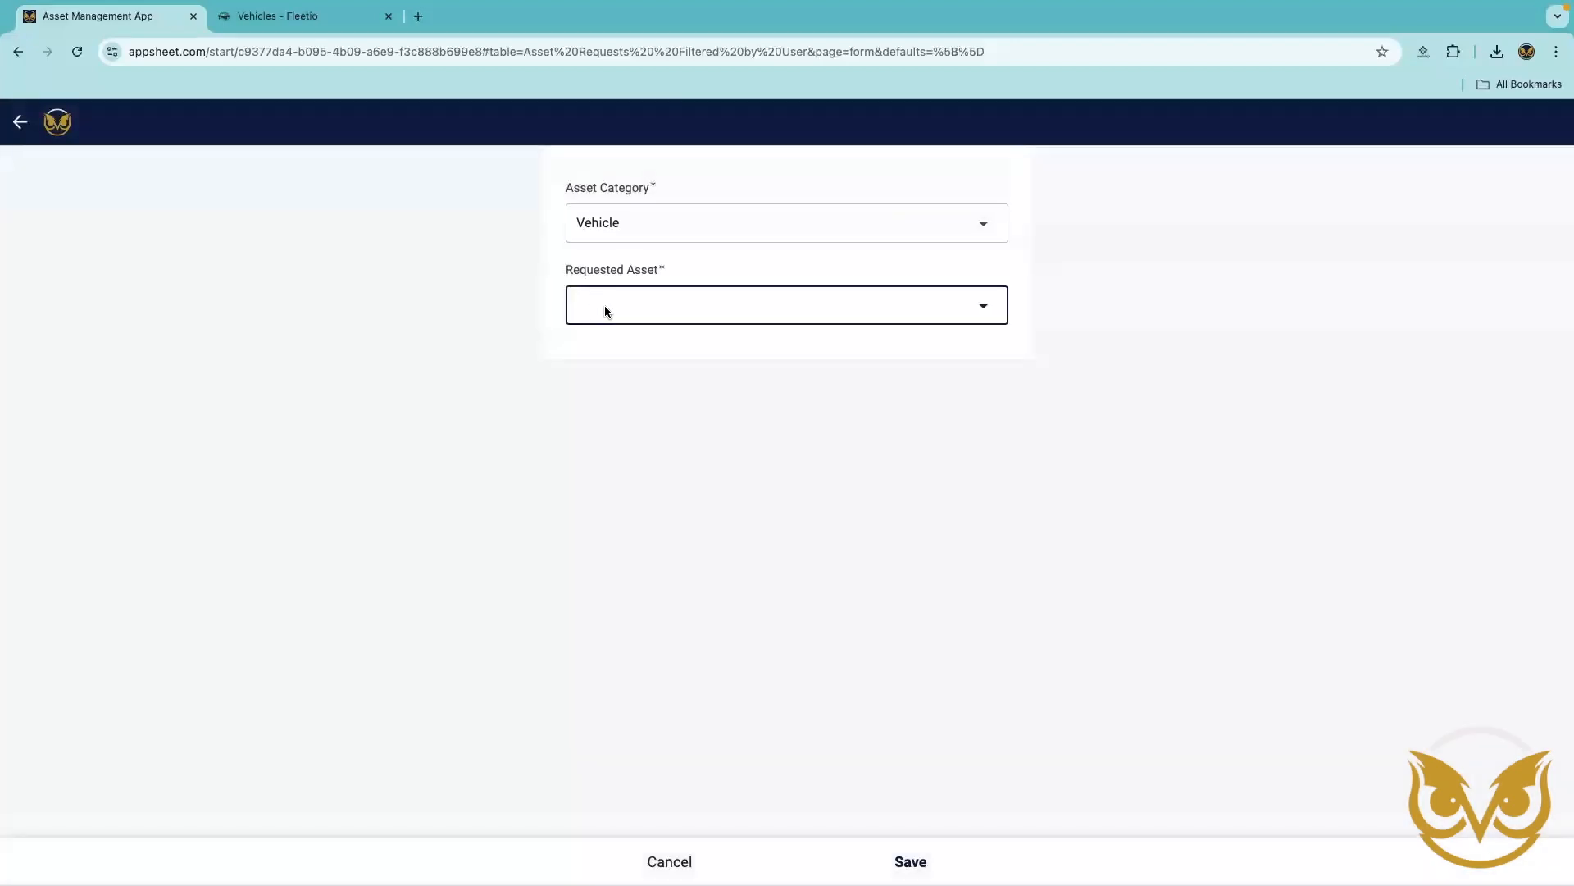
click(604, 305)
click(622, 217)
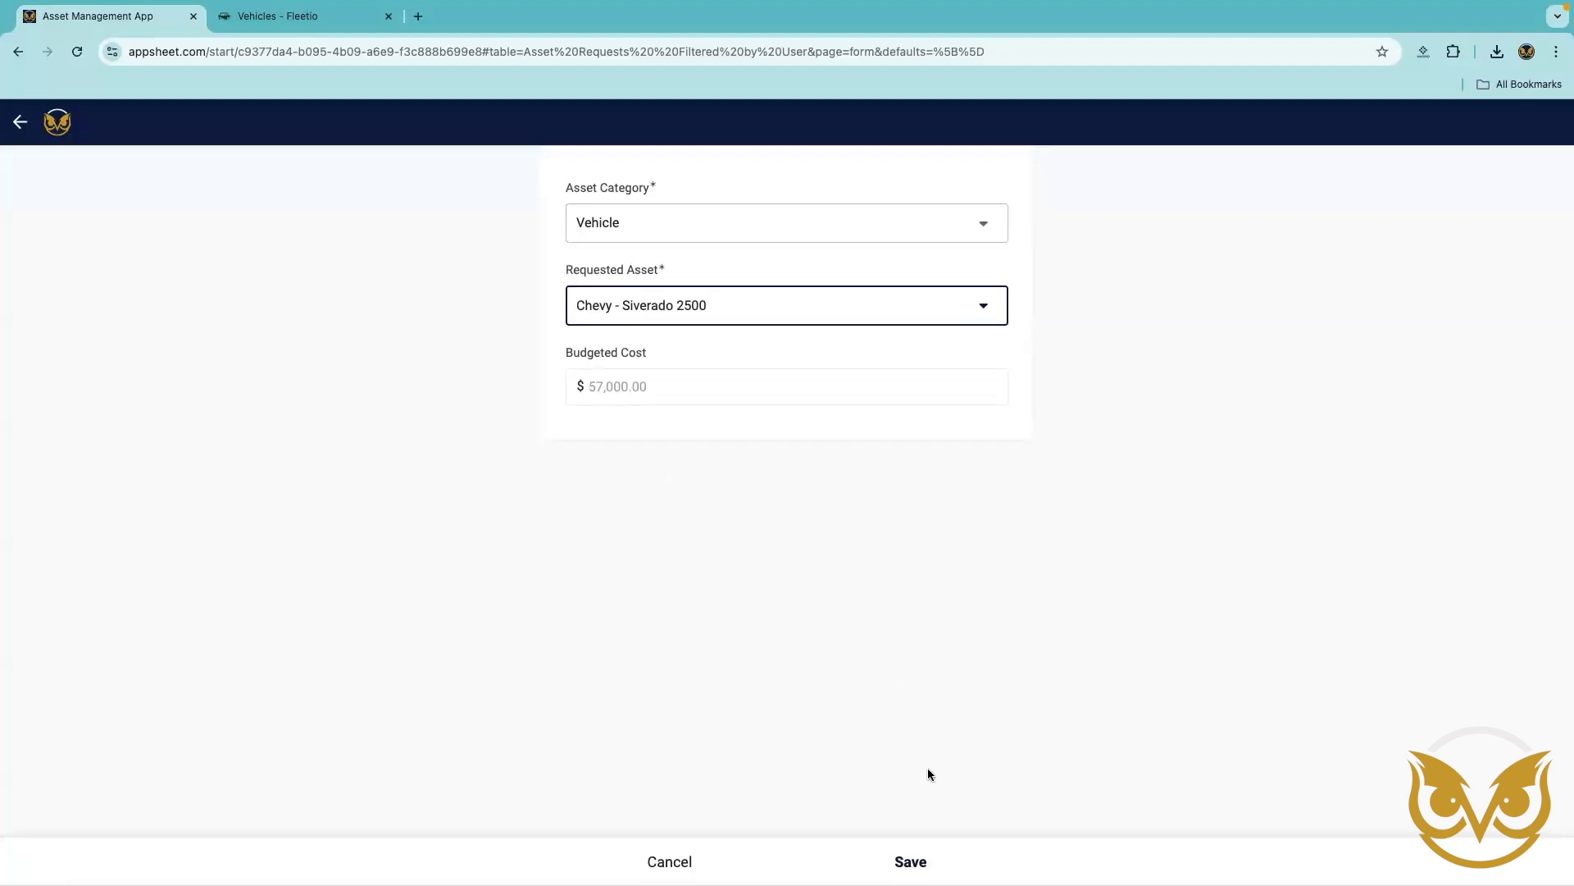
click(910, 861)
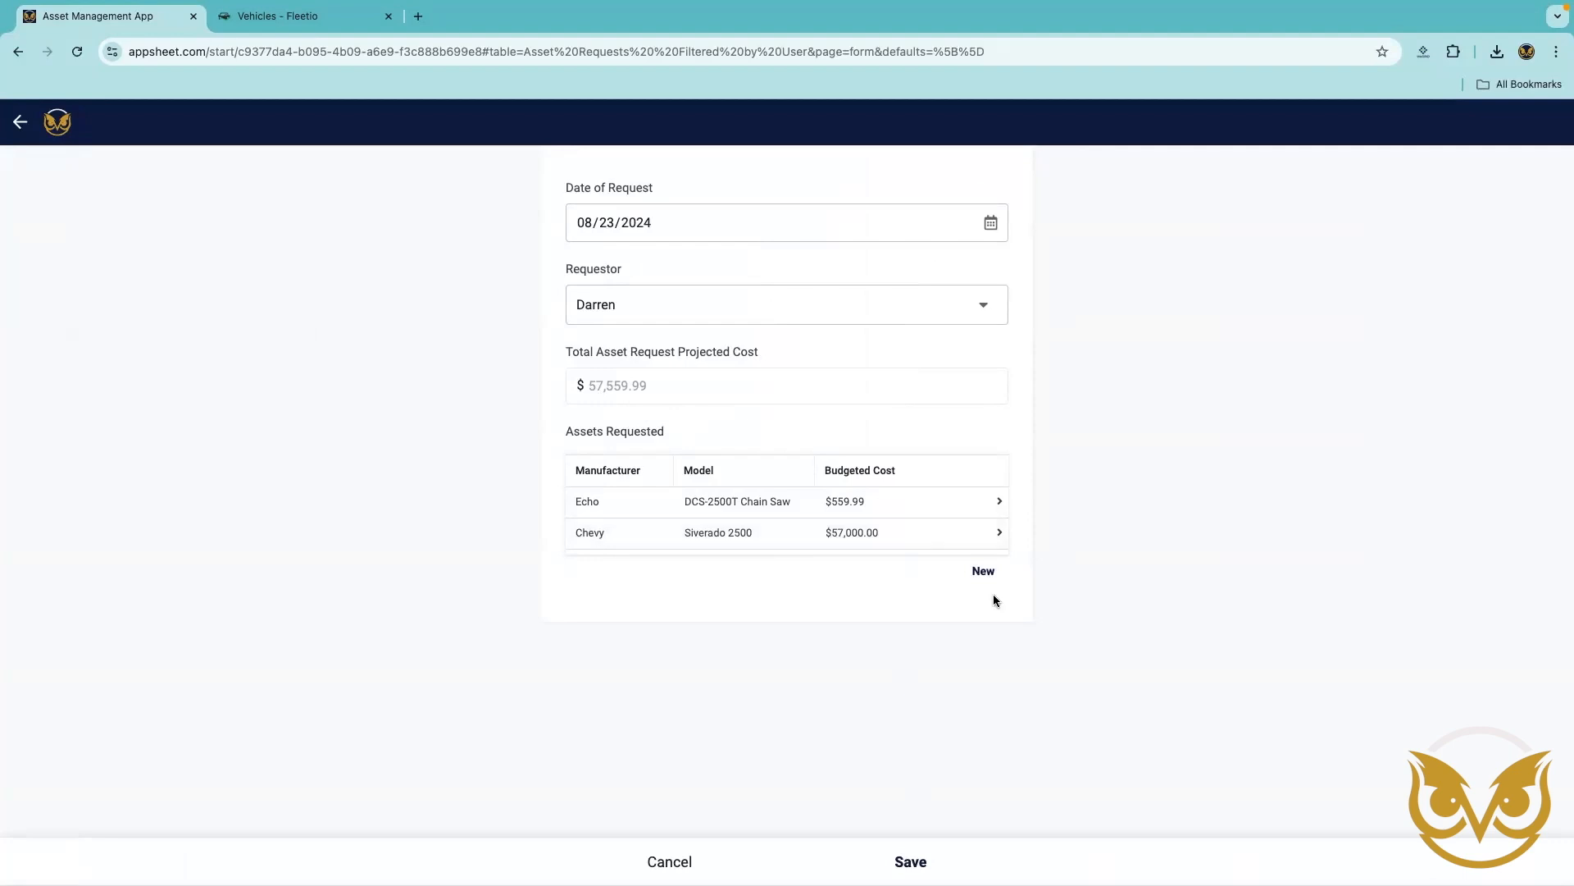
Add the Snap On - SX123 Wrench Set from Hand Tools to the request and save the whole asset request.
click(979, 572)
click(861, 237)
click(640, 253)
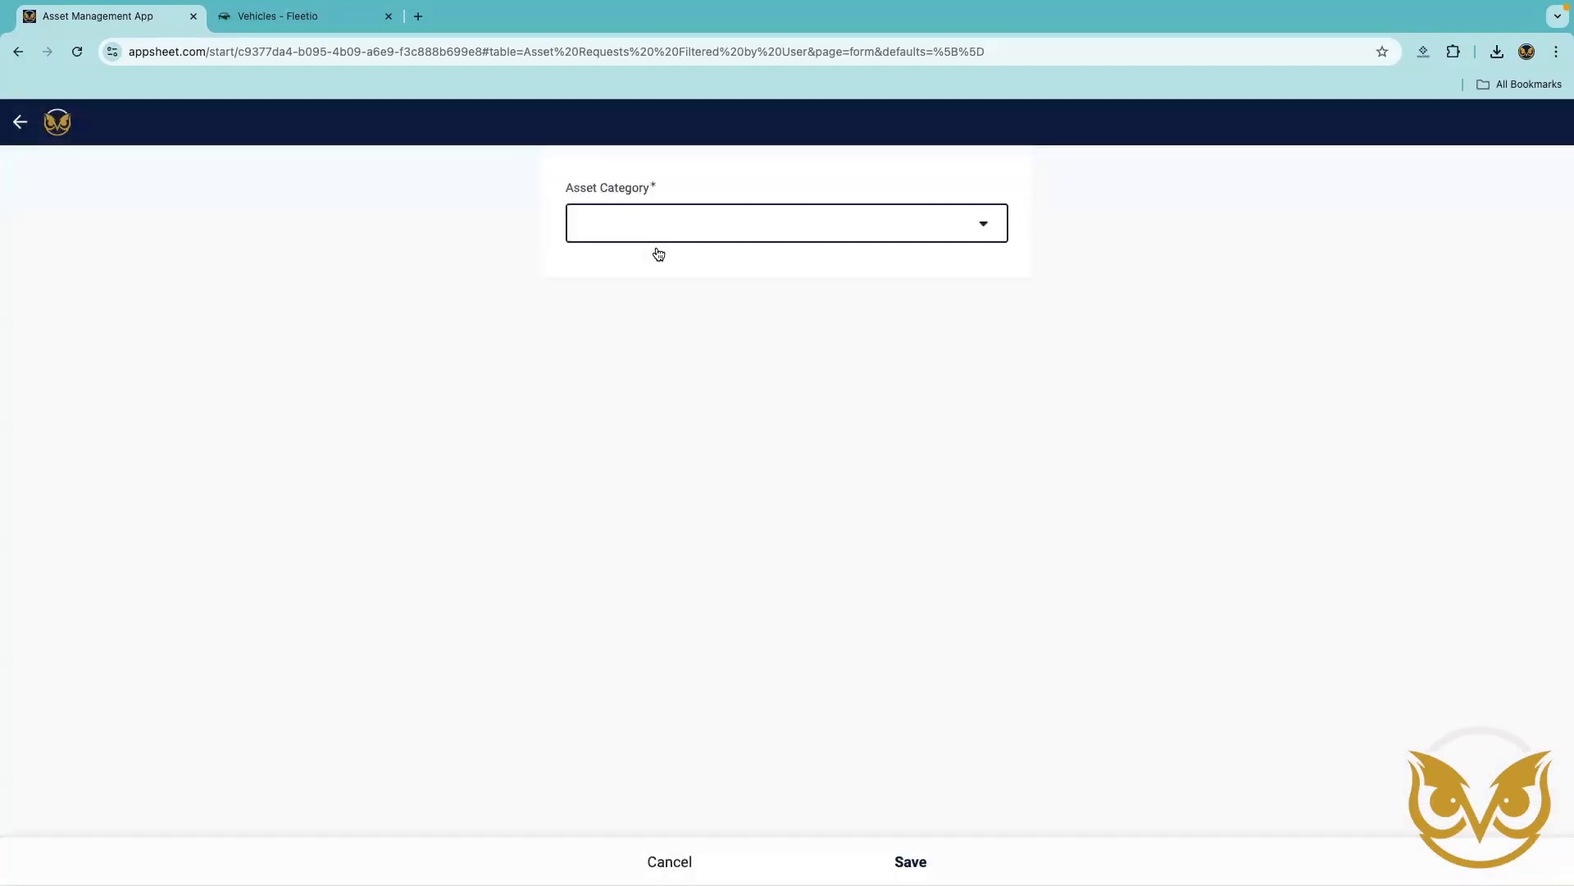
click(678, 300)
click(647, 193)
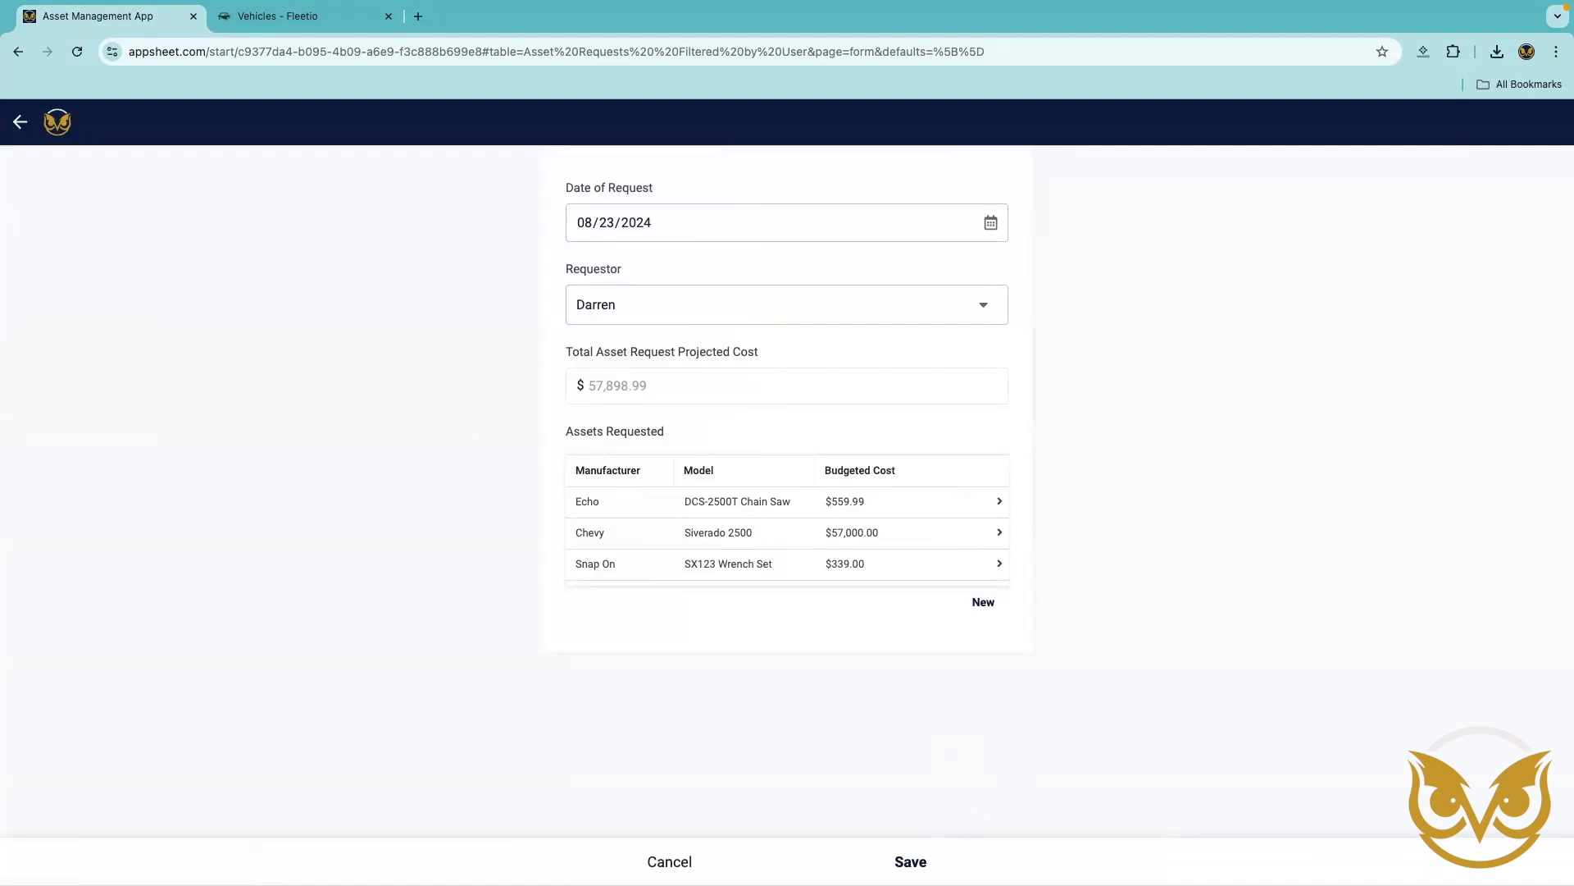
click(910, 861)
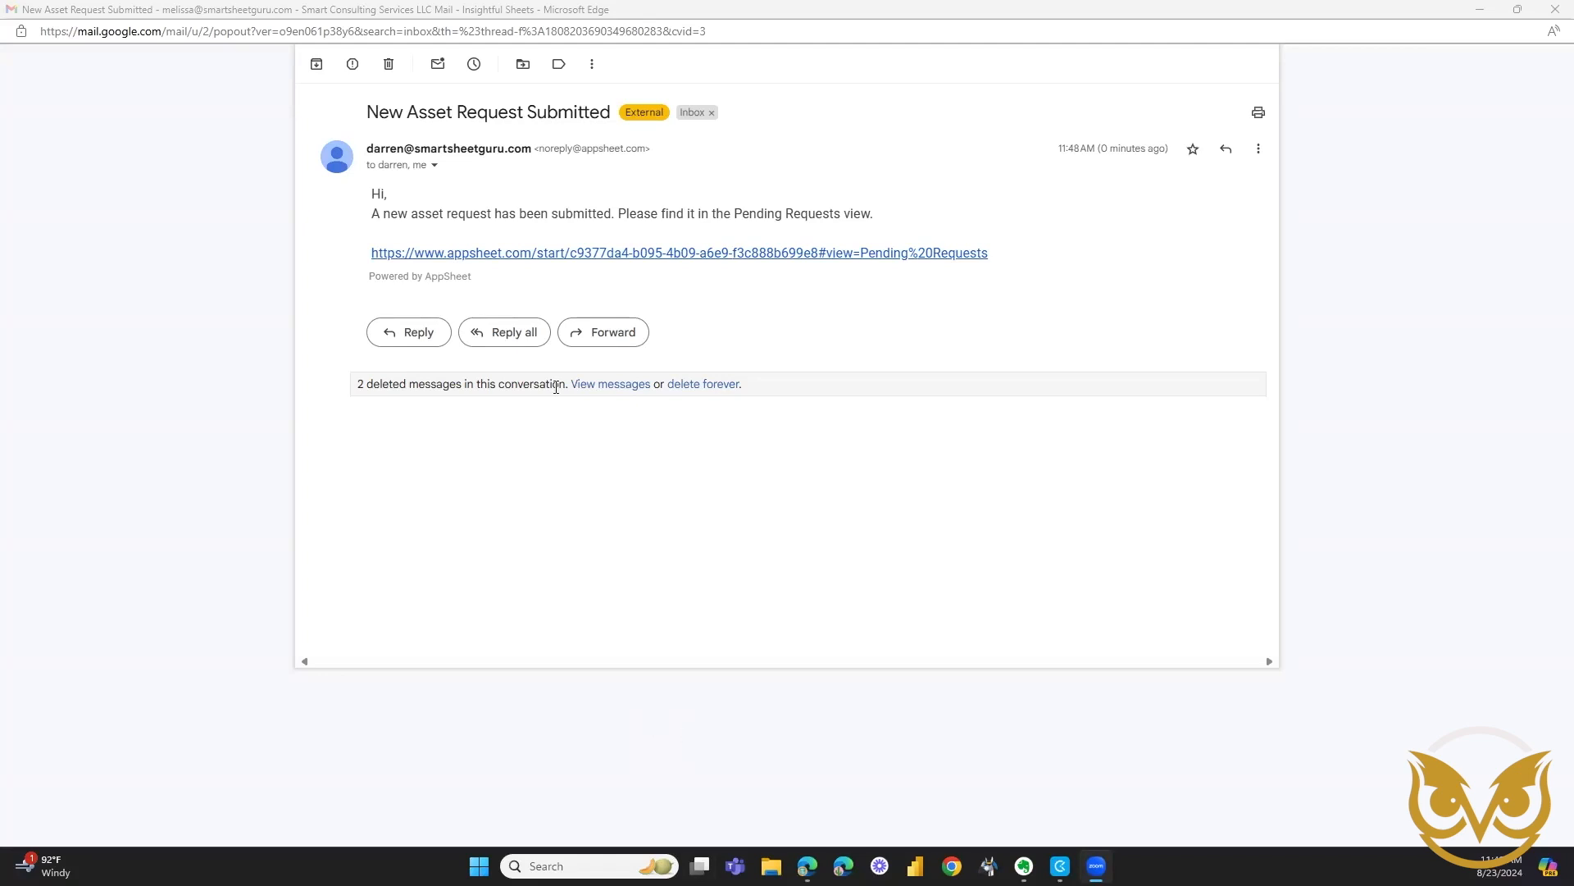
Open the submitted 08/23/2024 request through the notification e-mail's link and review the details of each requested asset.
click(535, 254)
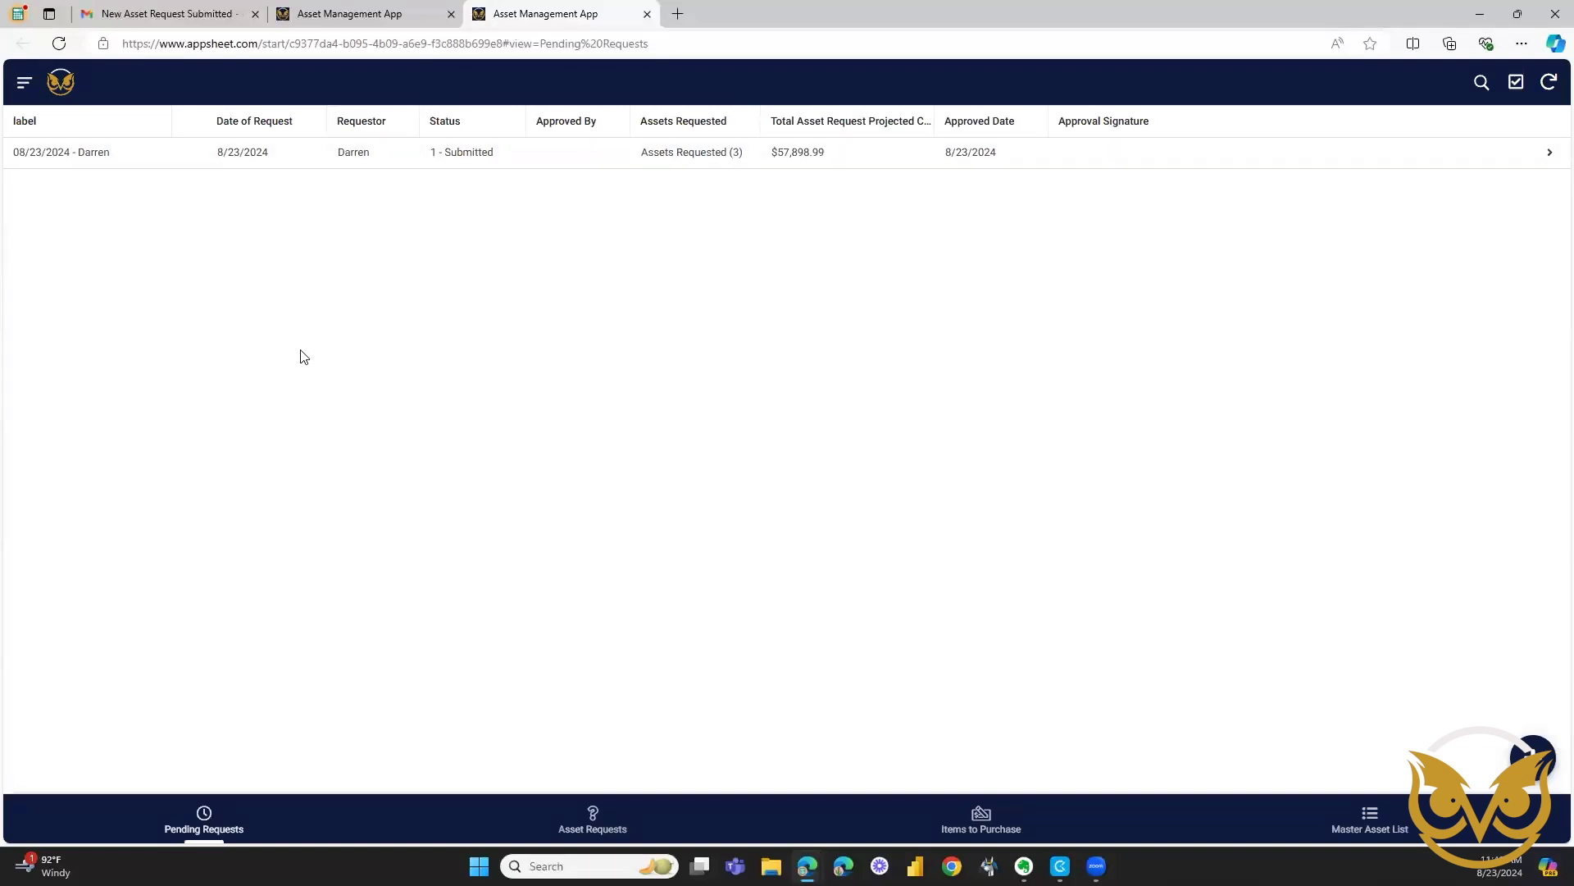
click(294, 162)
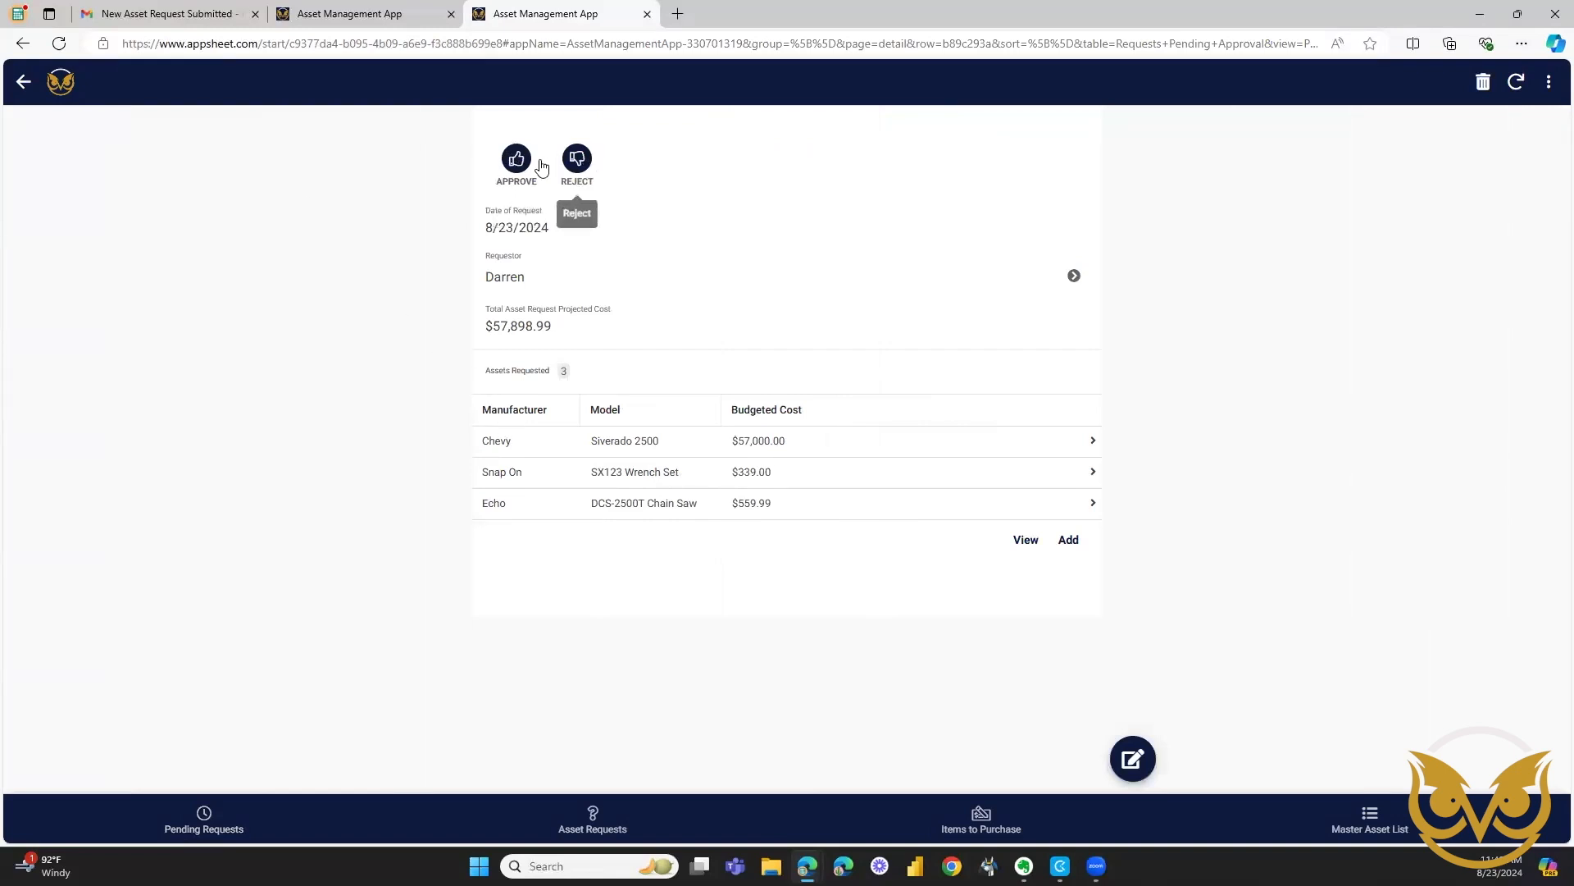
click(817, 445)
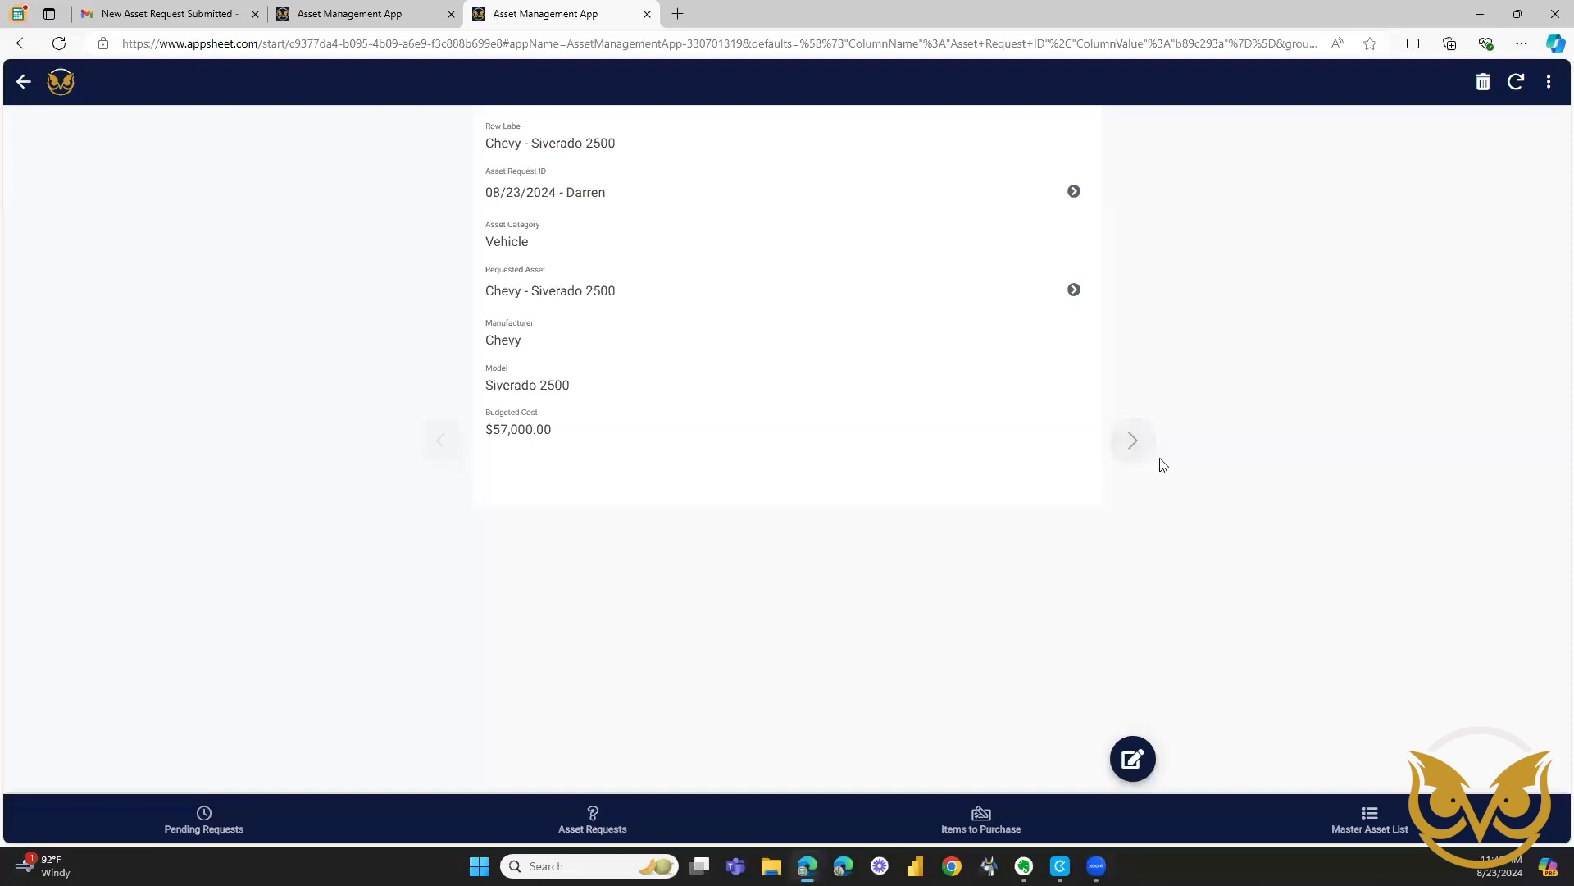
click(1133, 443)
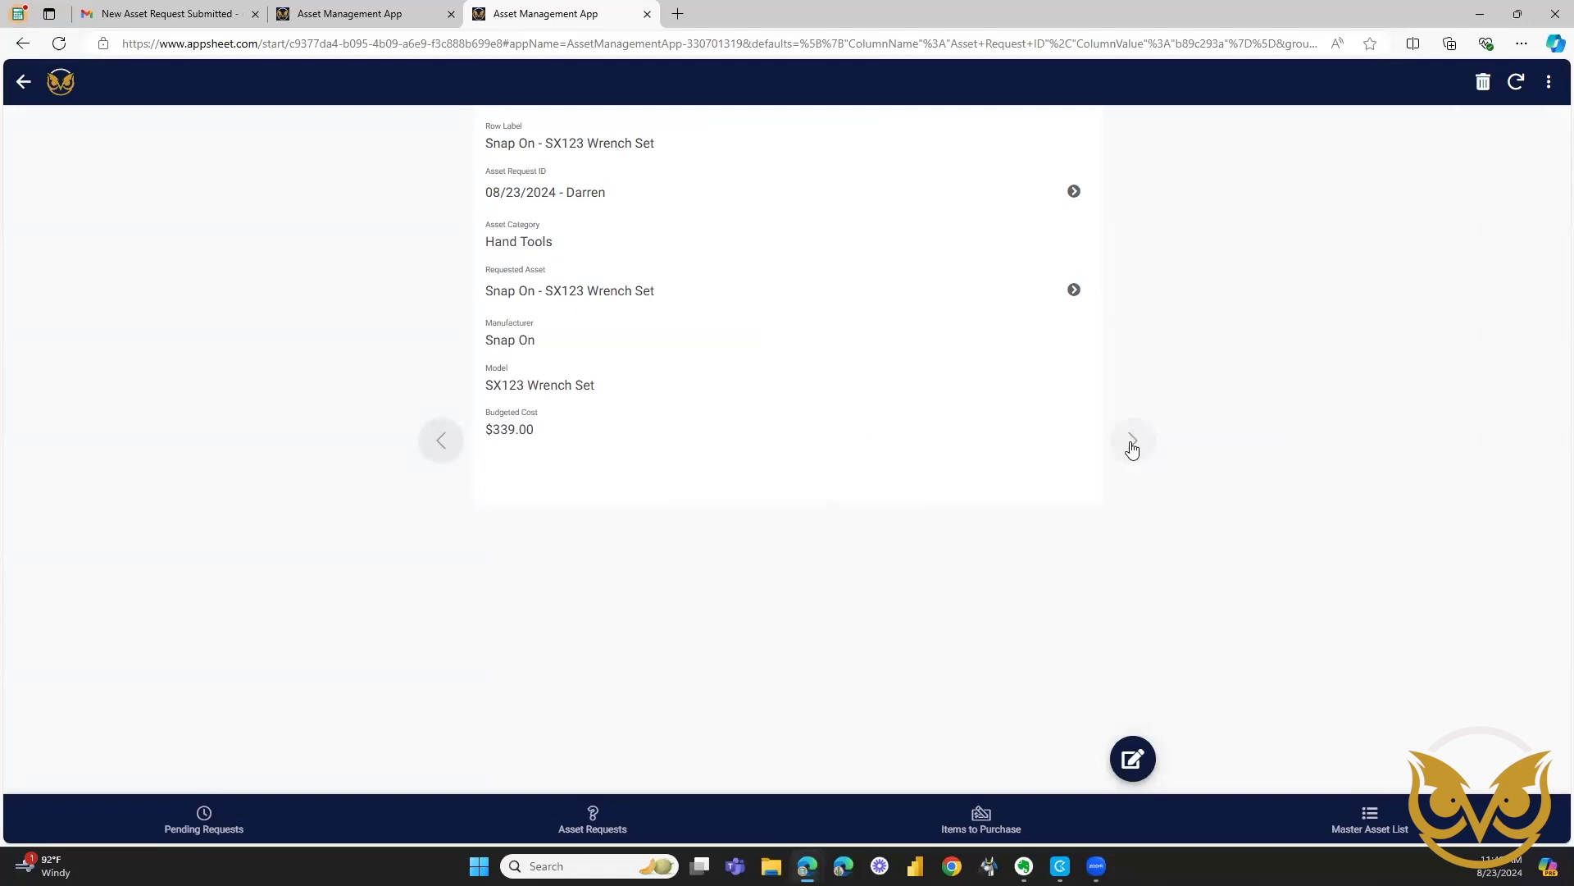
click(1132, 446)
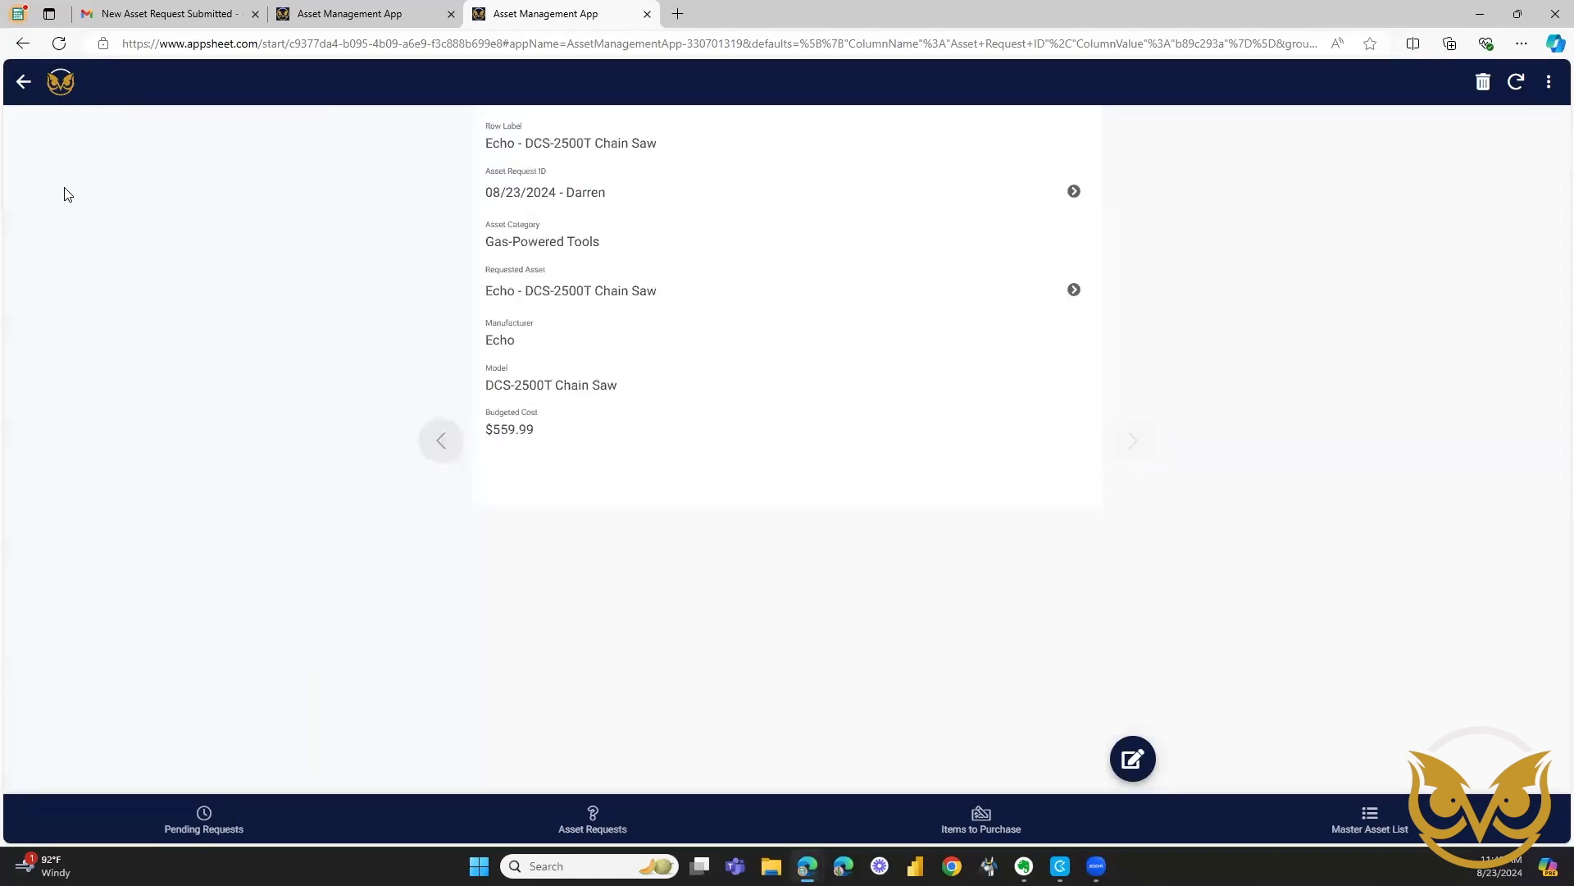
click(24, 83)
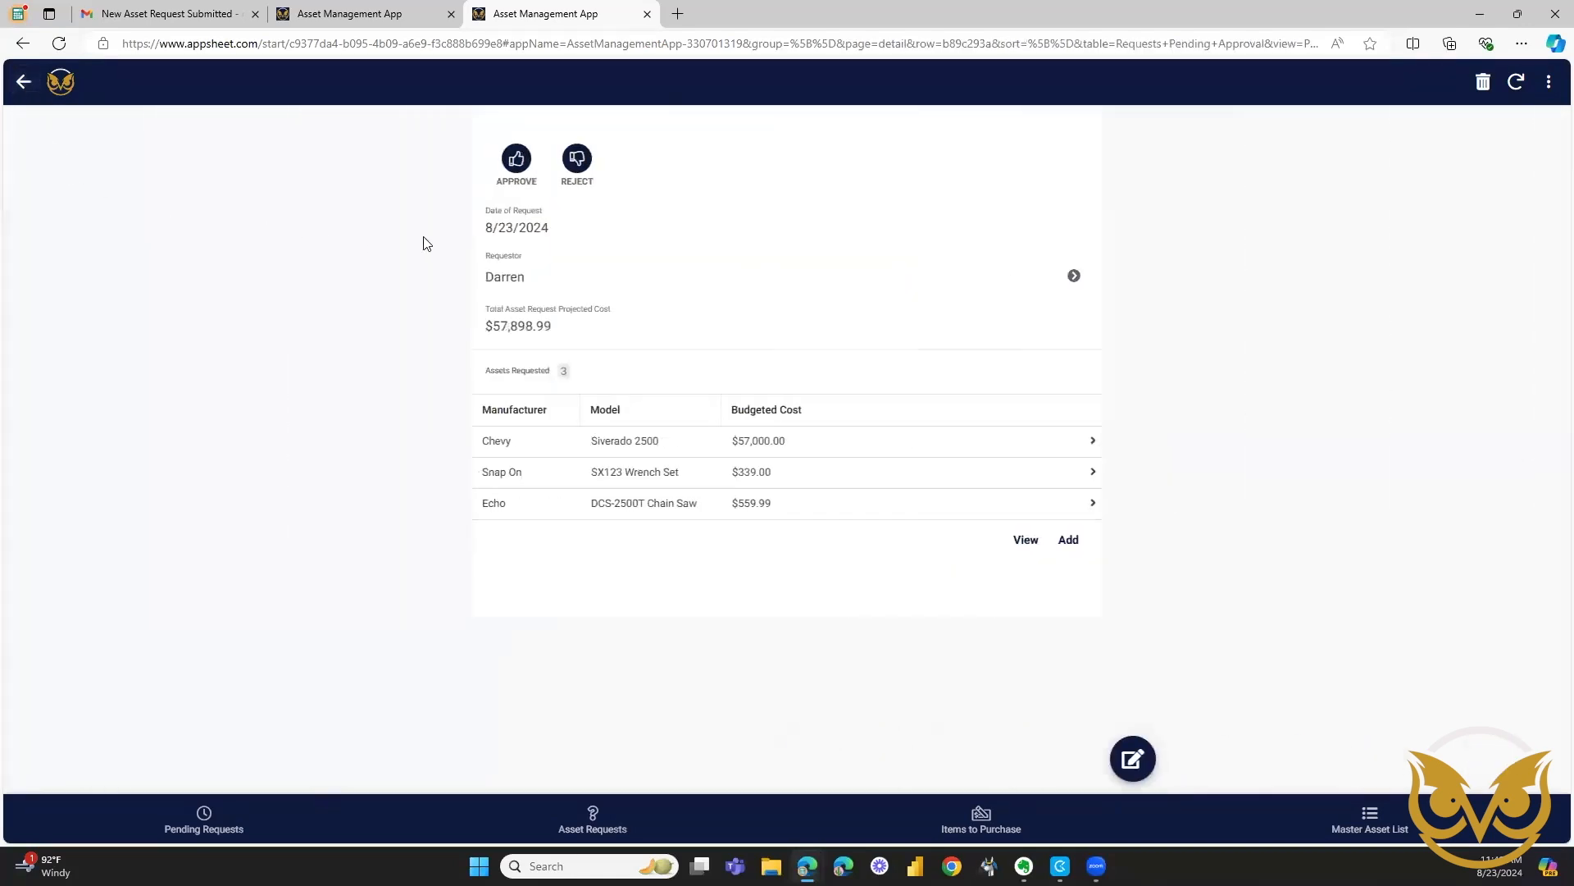
Approve the pending asset request with a handwritten approval signature and save the approval.
click(517, 160)
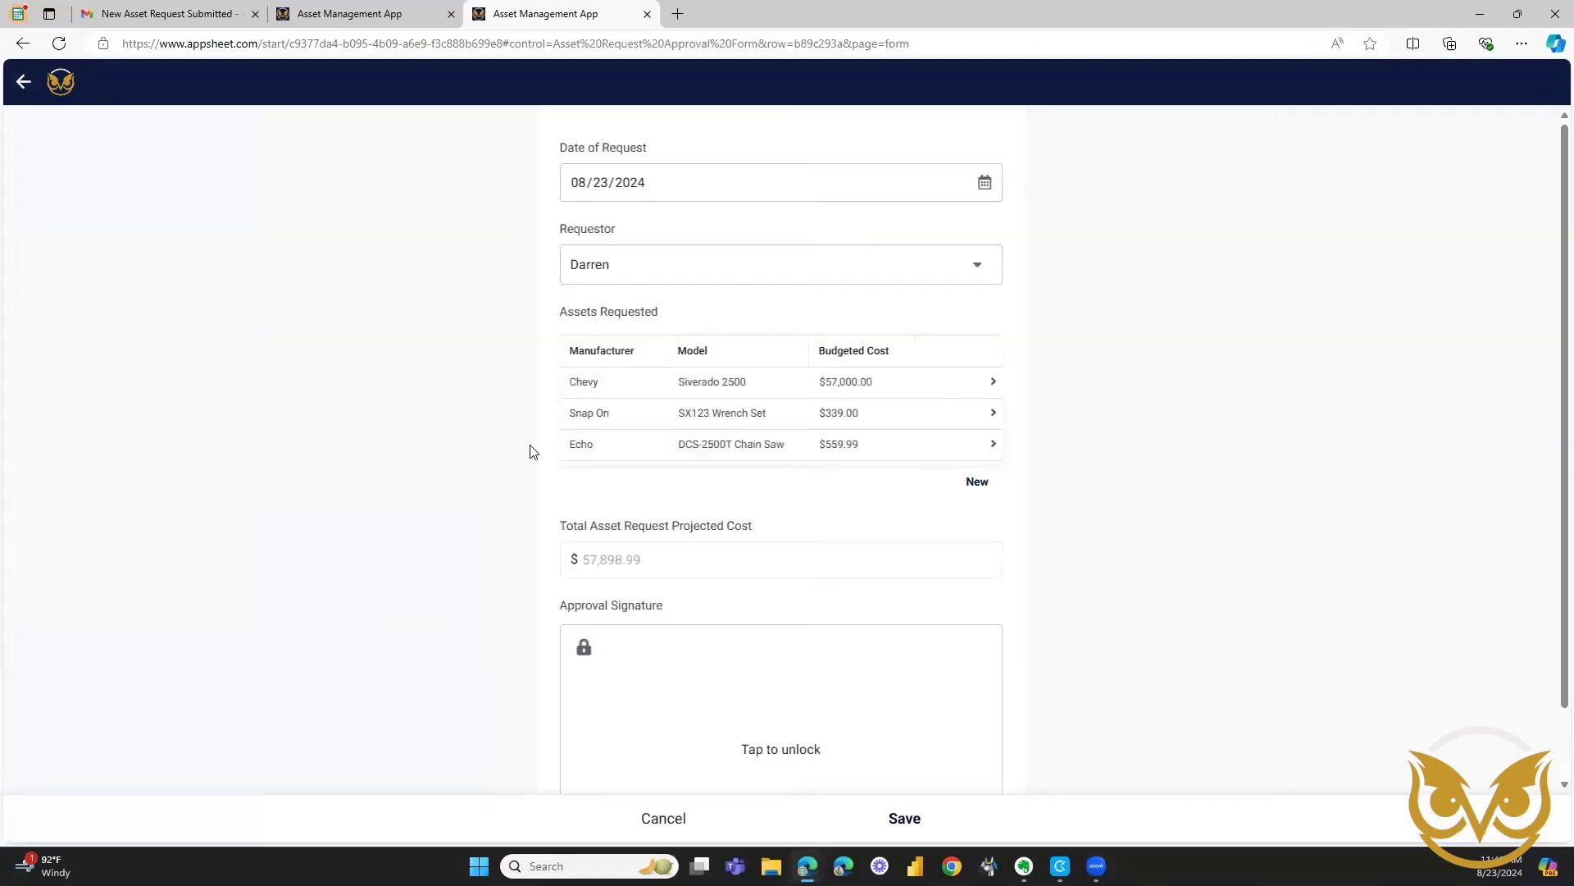
scroll(530, 451, down, 1)
click(727, 647)
drag(640, 640, 819, 695)
drag(684, 607, 920, 666)
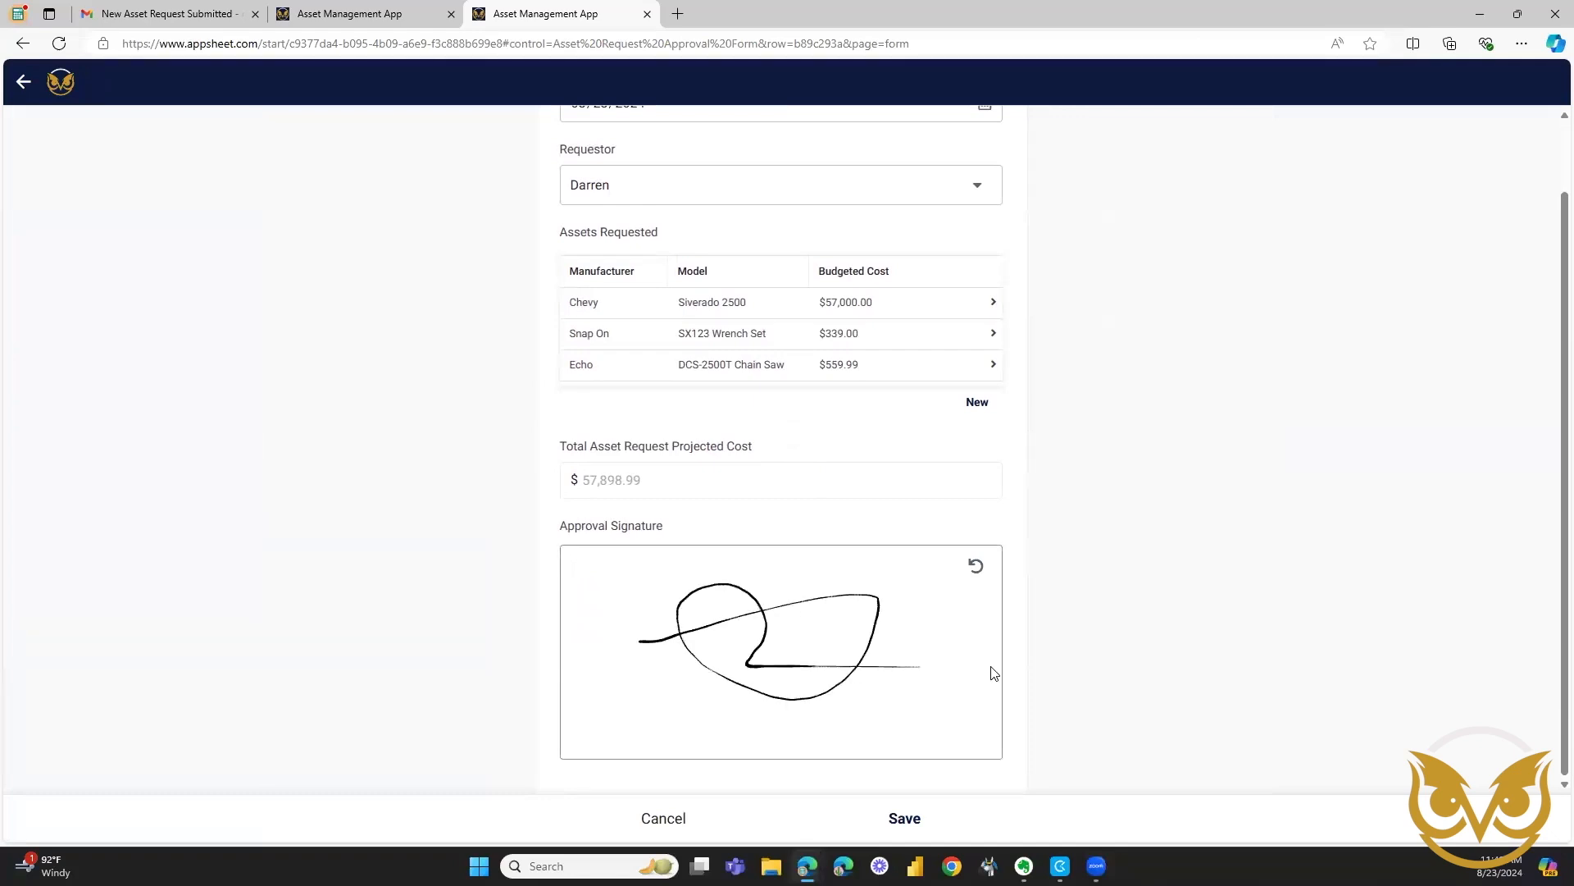
click(905, 818)
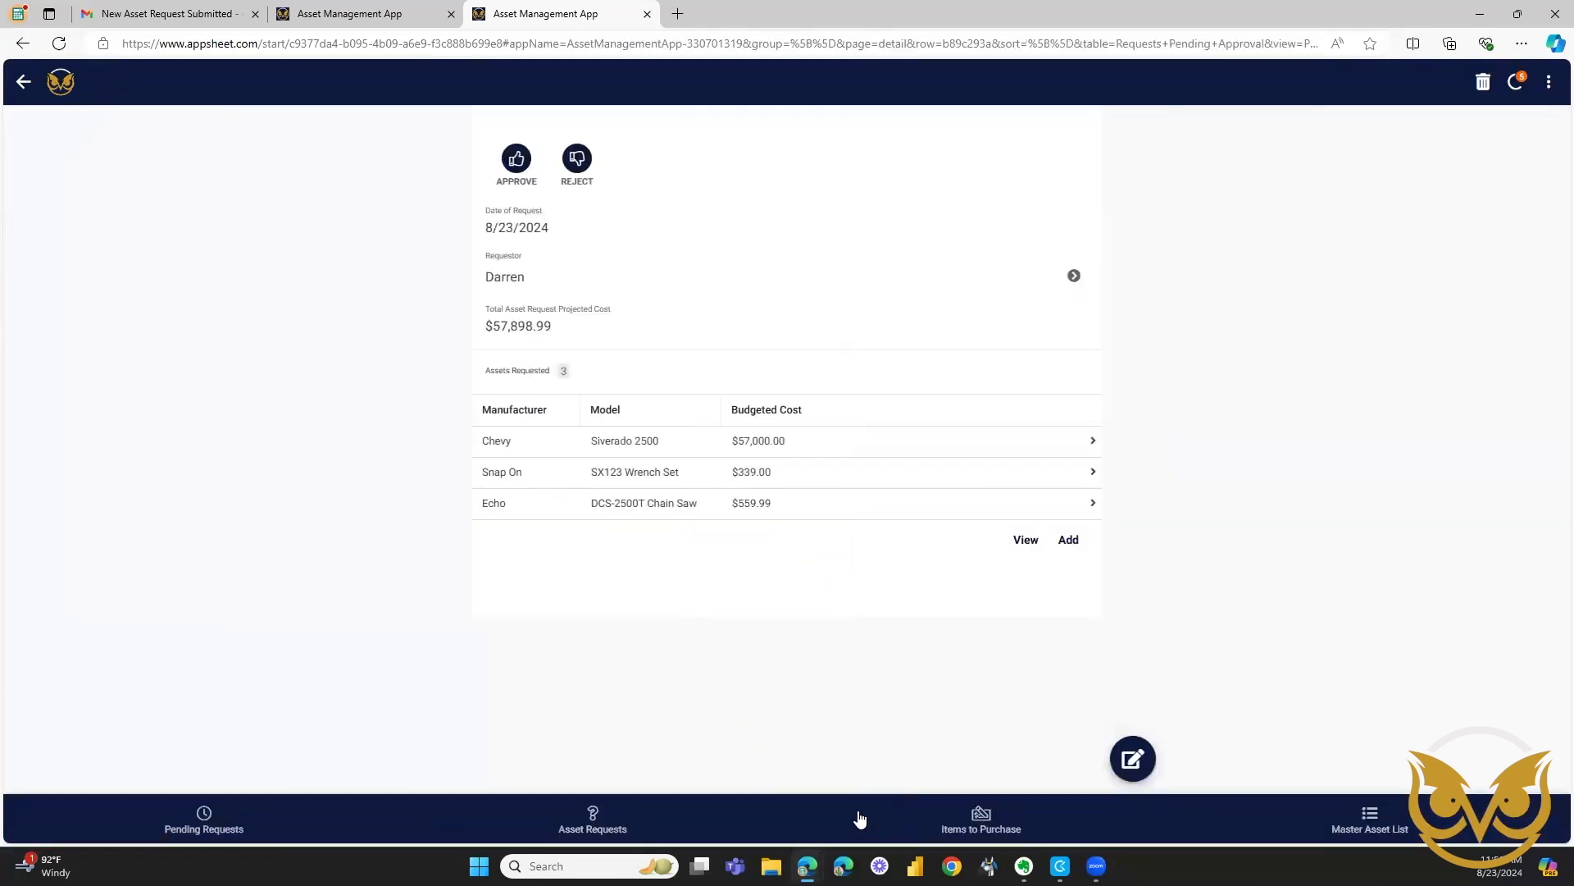
Open the last 08/23/2024 request in the approved asset requests and read through its approved request PDF.
click(579, 821)
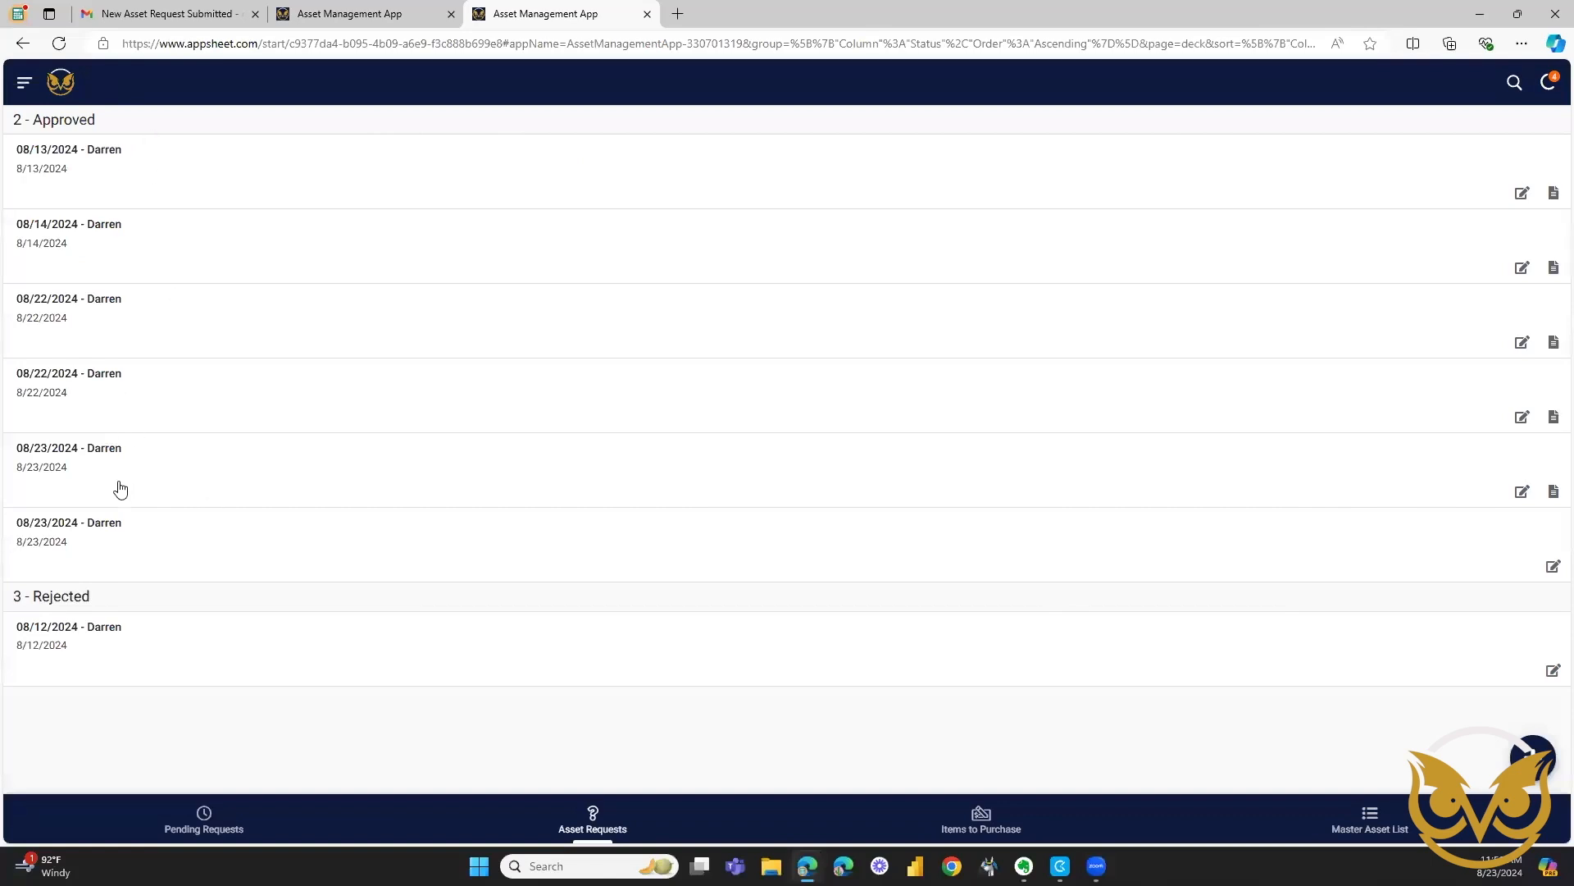
click(109, 537)
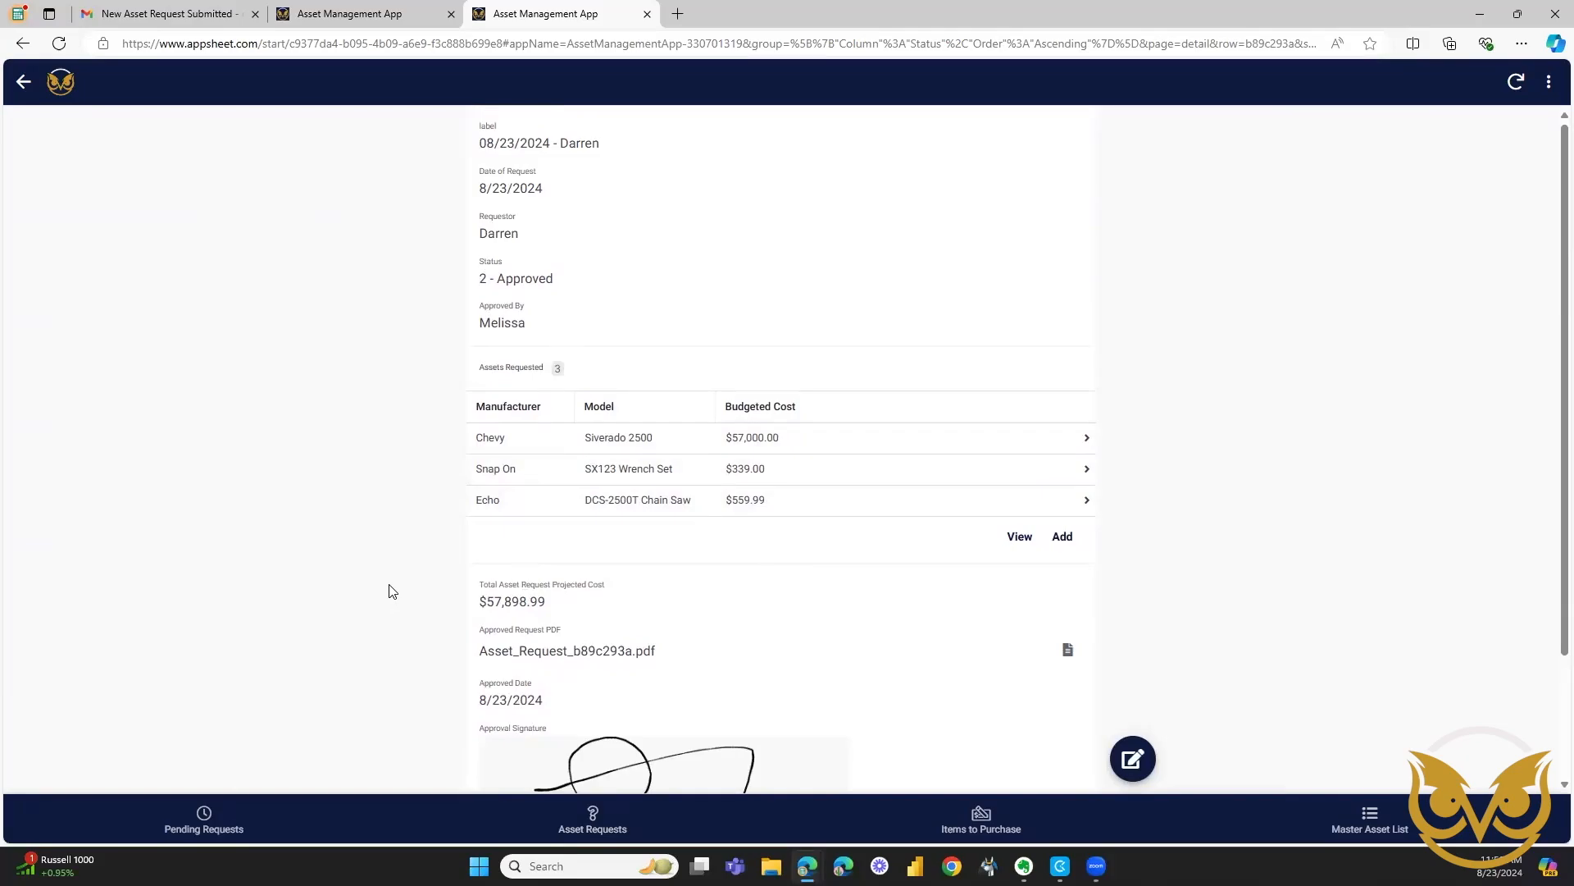
scroll(394, 562, down, 2)
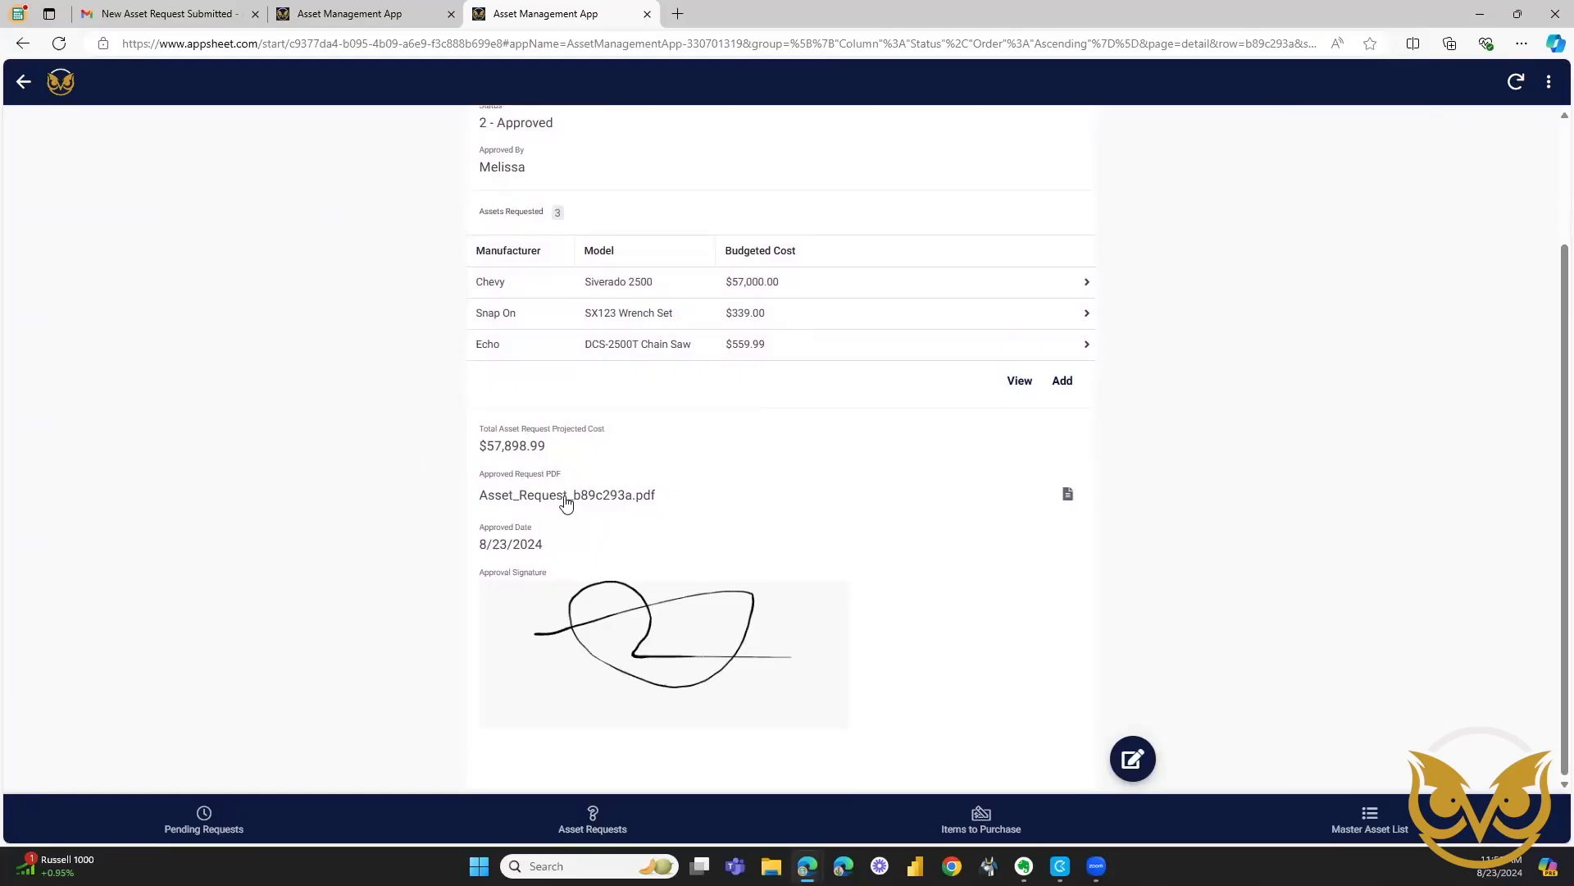
click(607, 496)
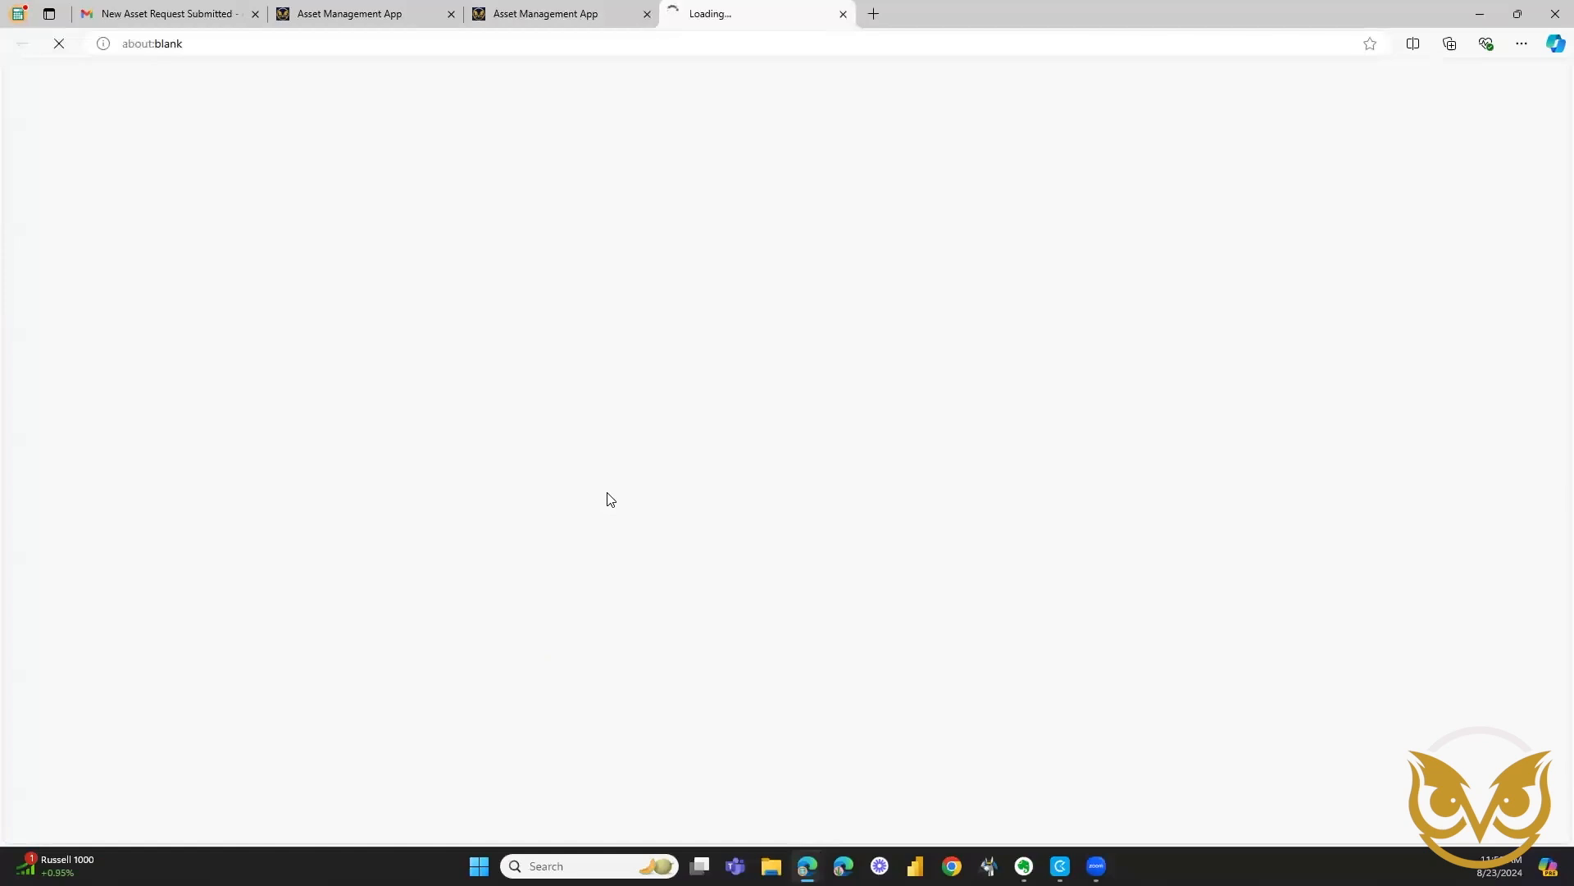
scroll(488, 594, down, 1)
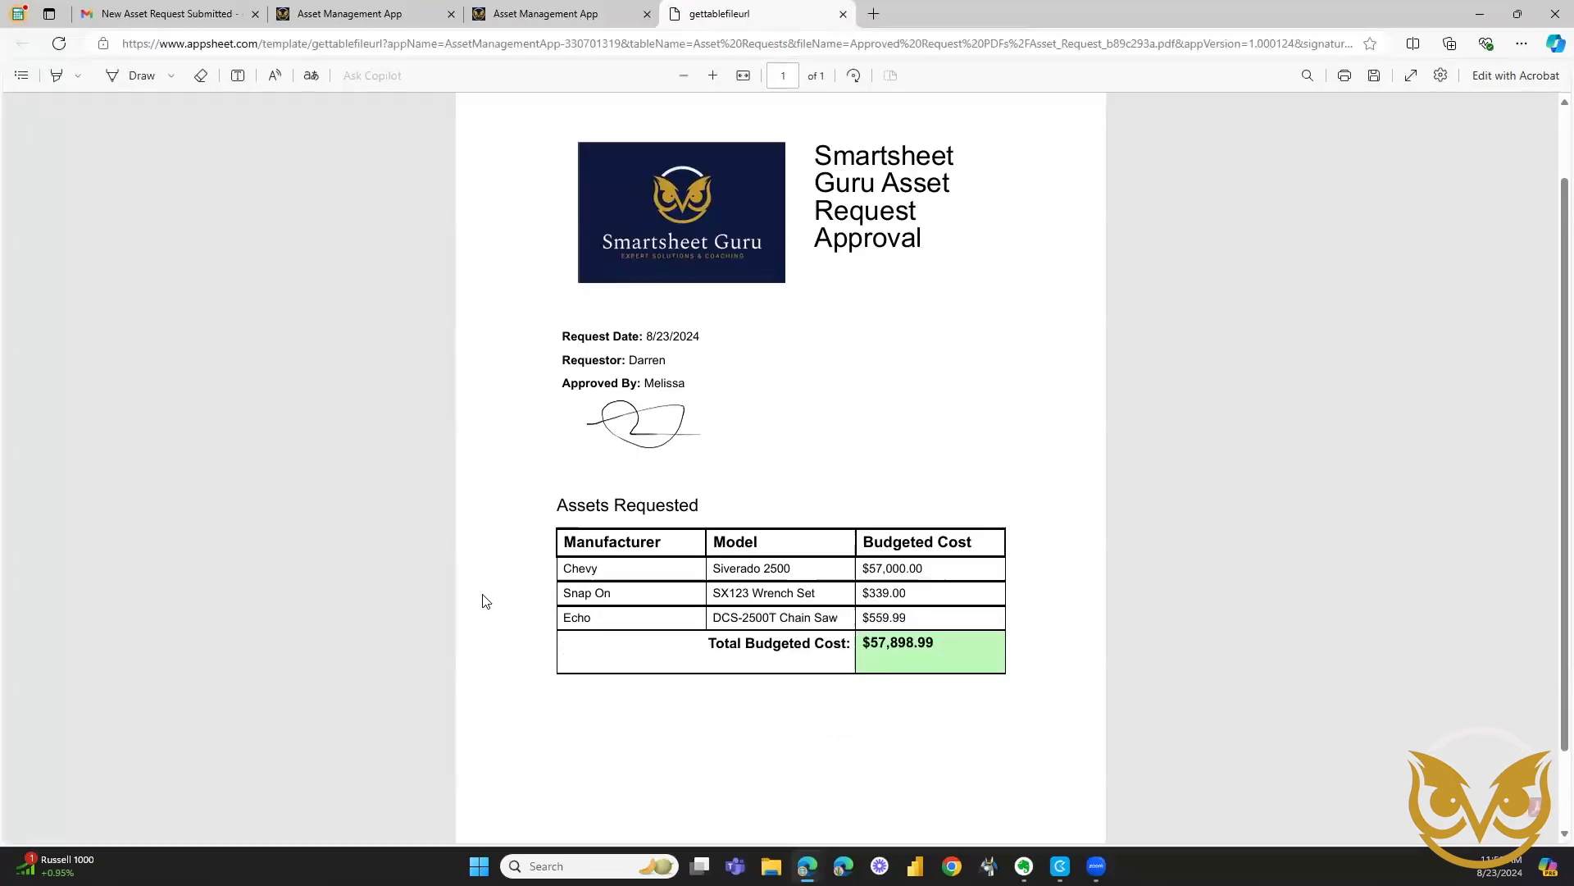
scroll(482, 598, up, 2)
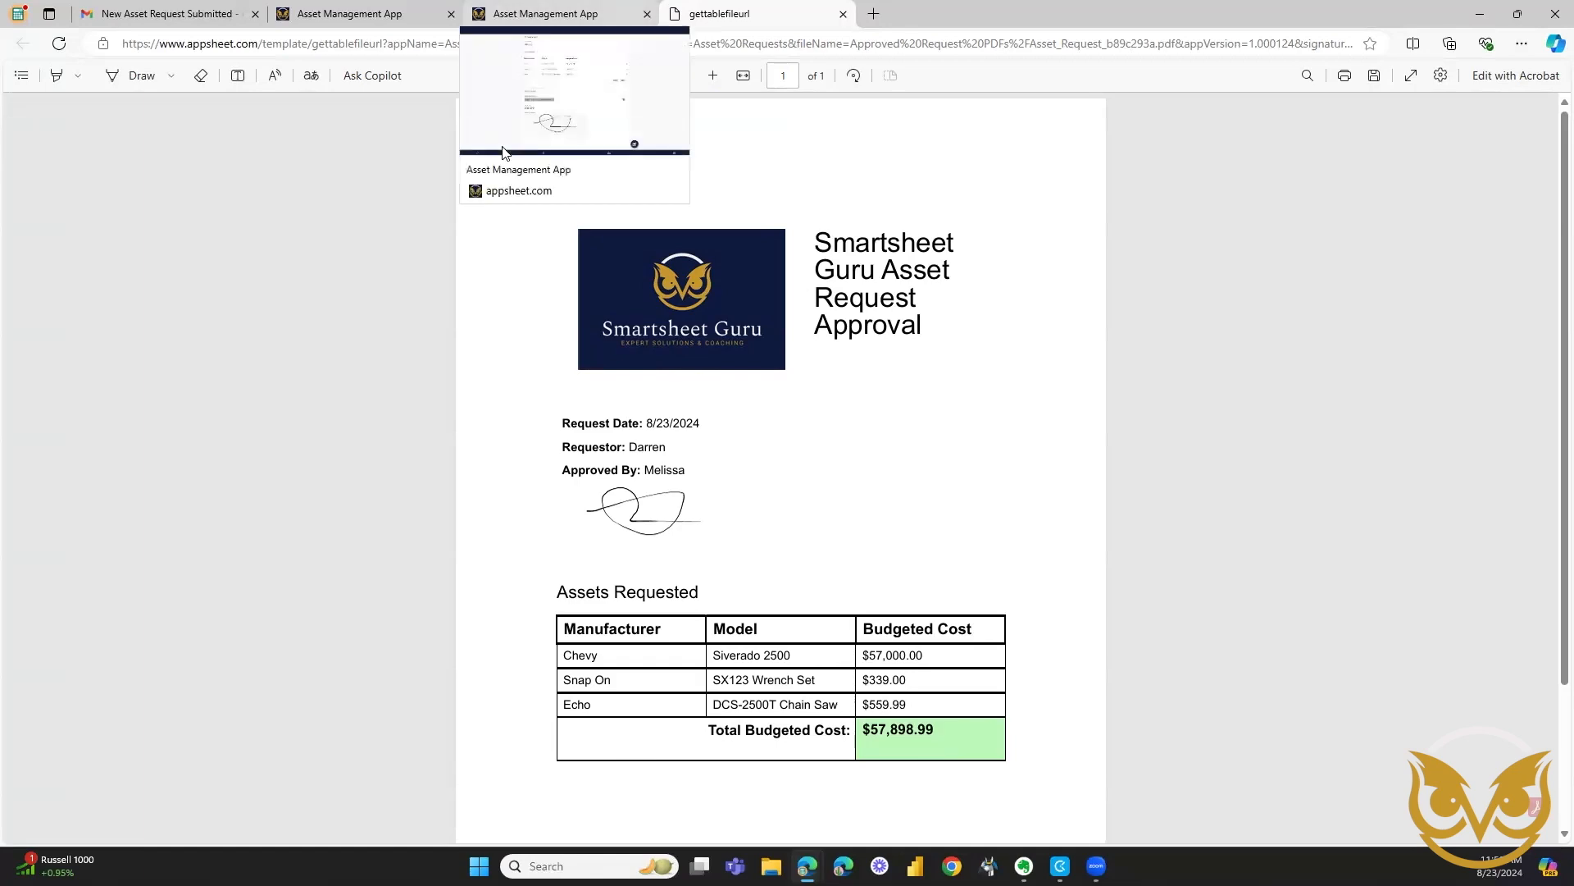
Start recording the purchase of the Chevy - Siverado 2500 from the items to purchase and set its purchase price to $56,000.
click(504, 152)
click(949, 816)
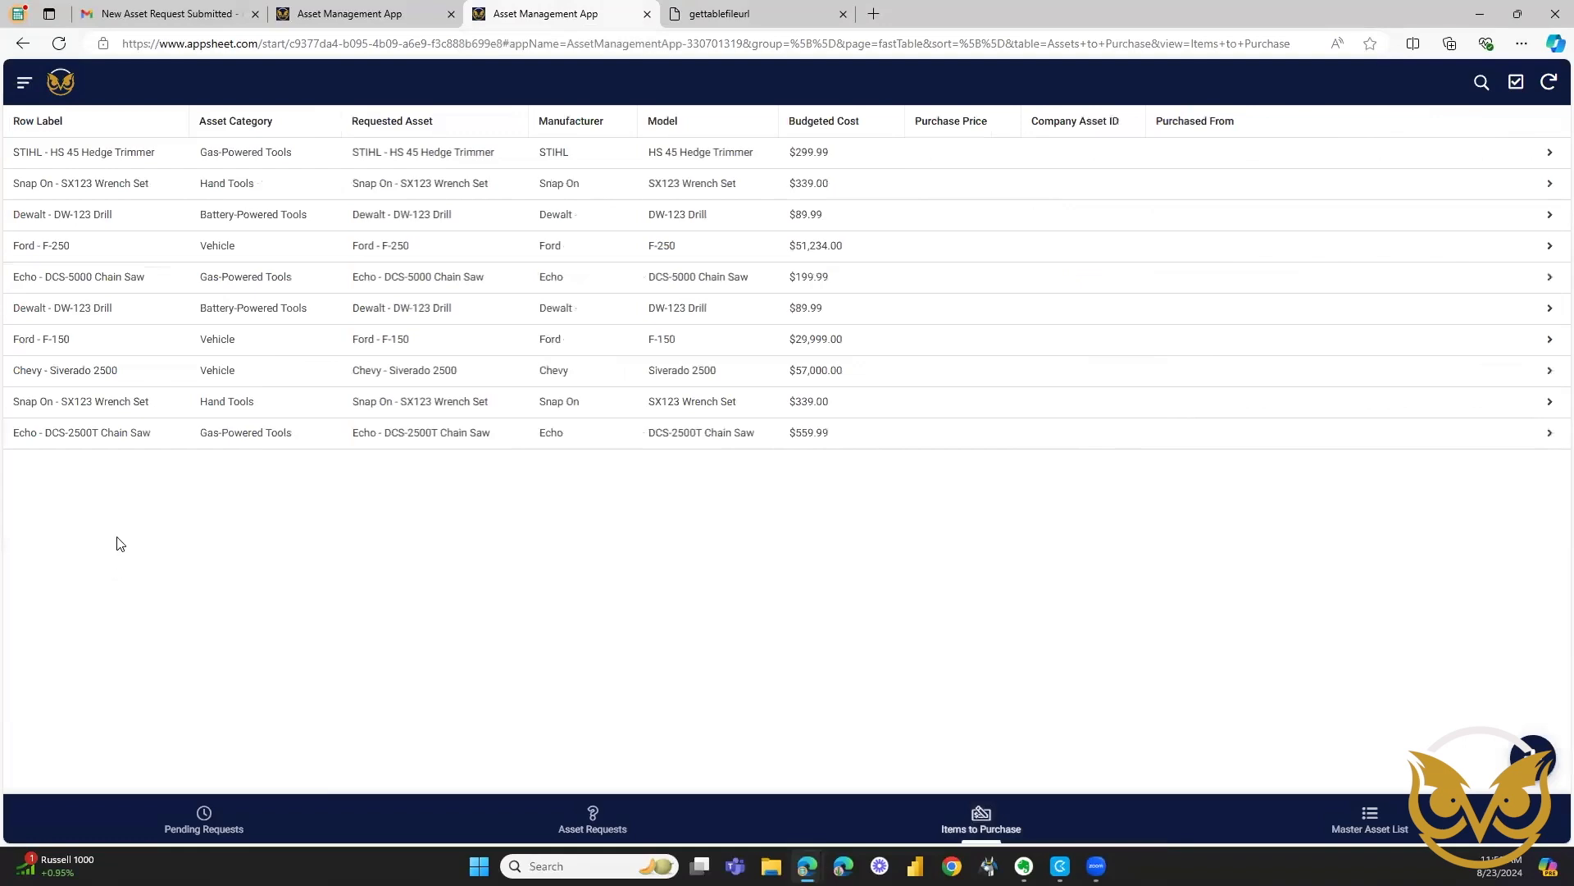
click(169, 370)
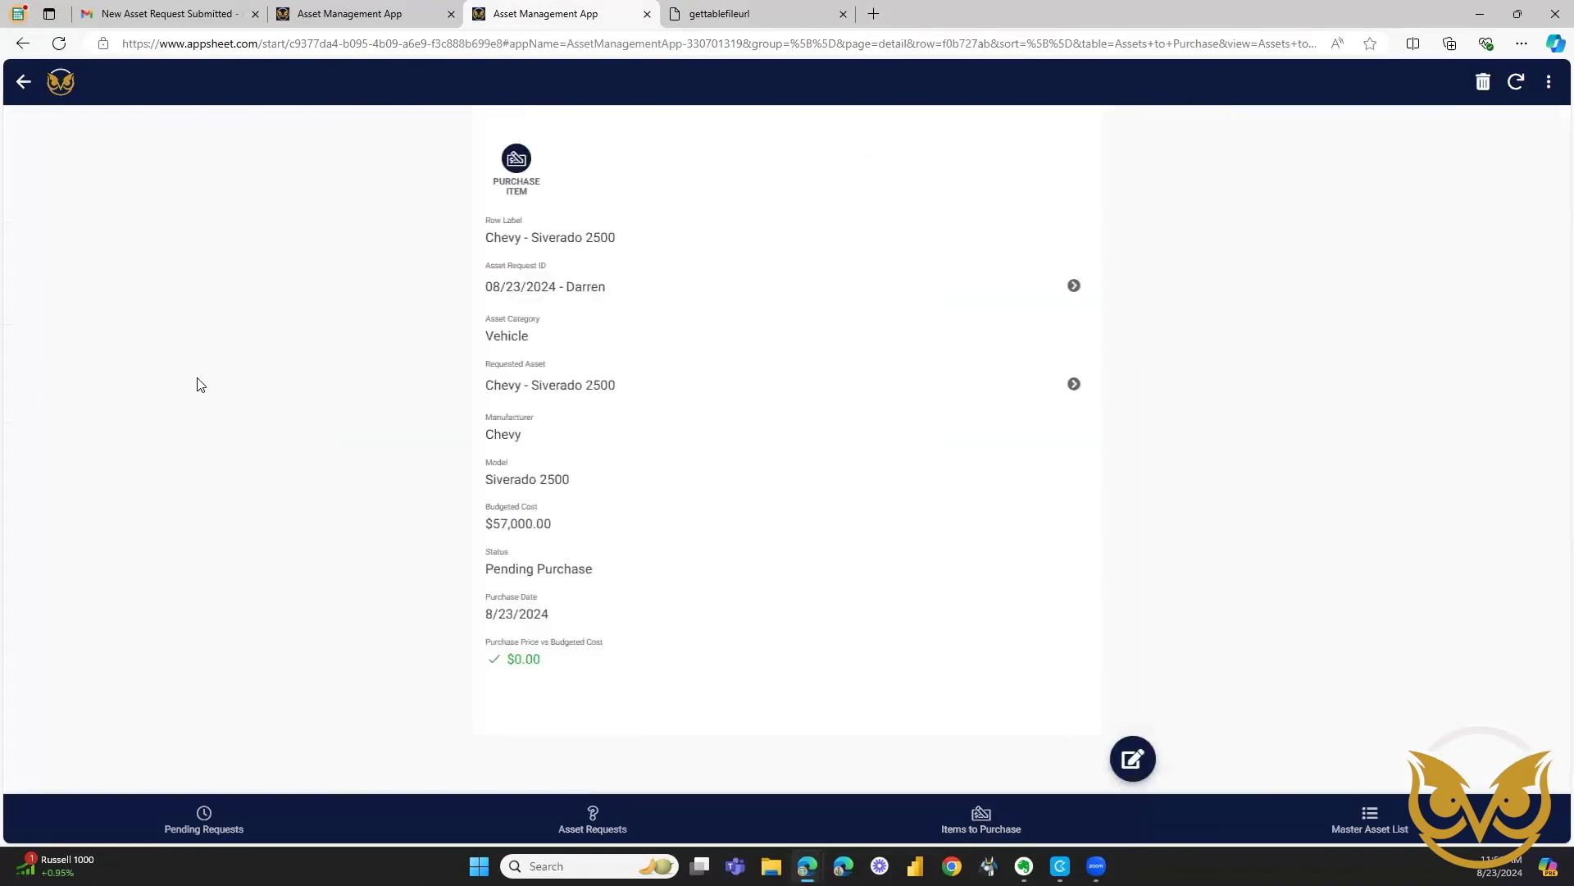
click(514, 168)
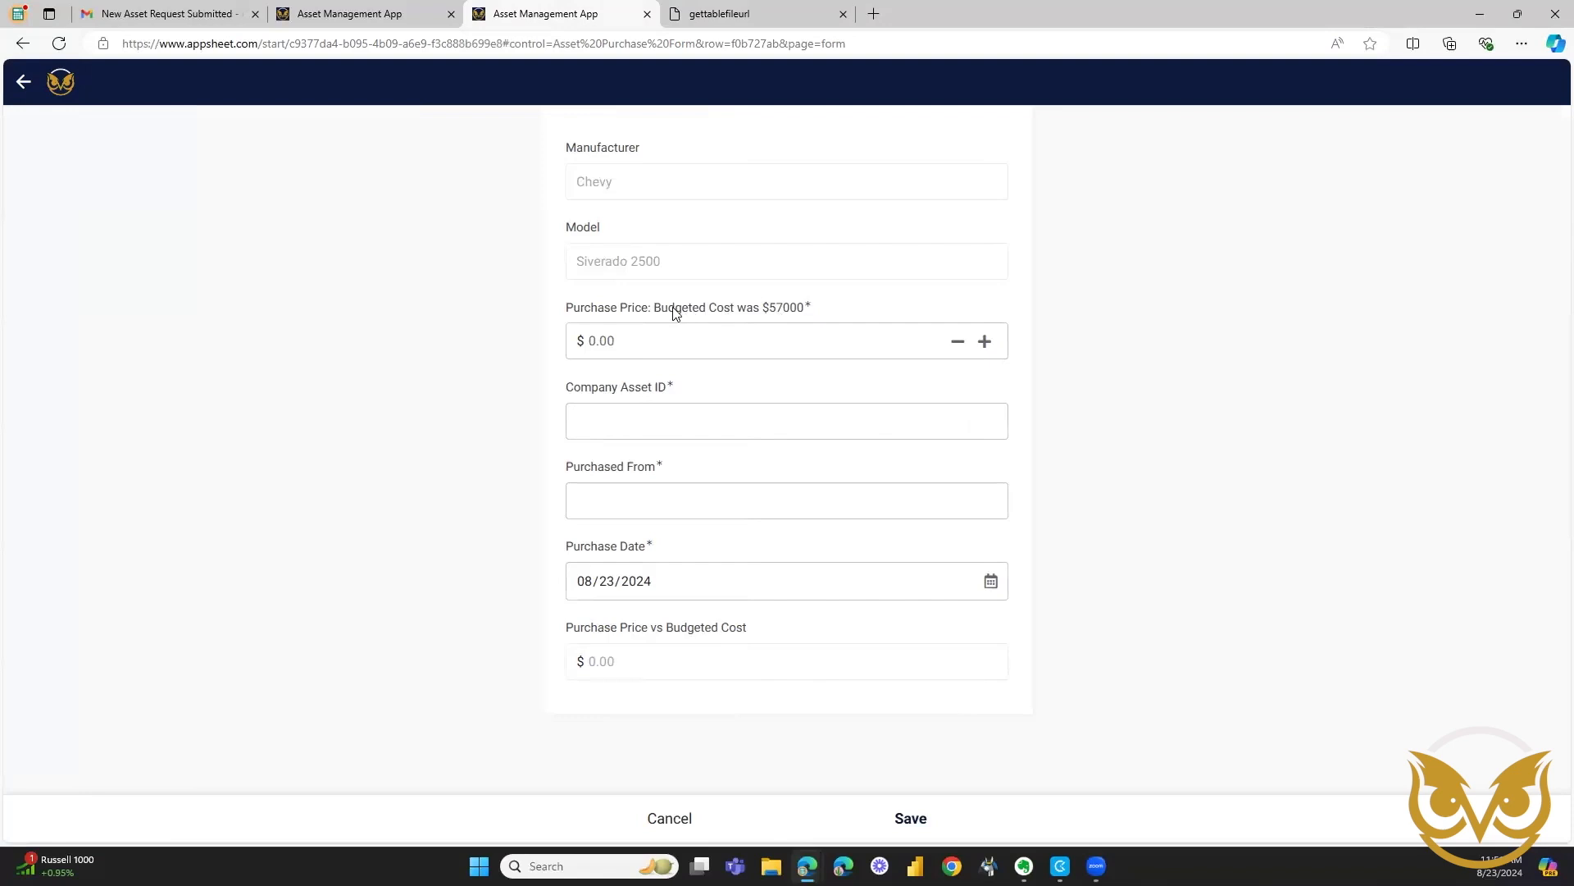
click(801, 328)
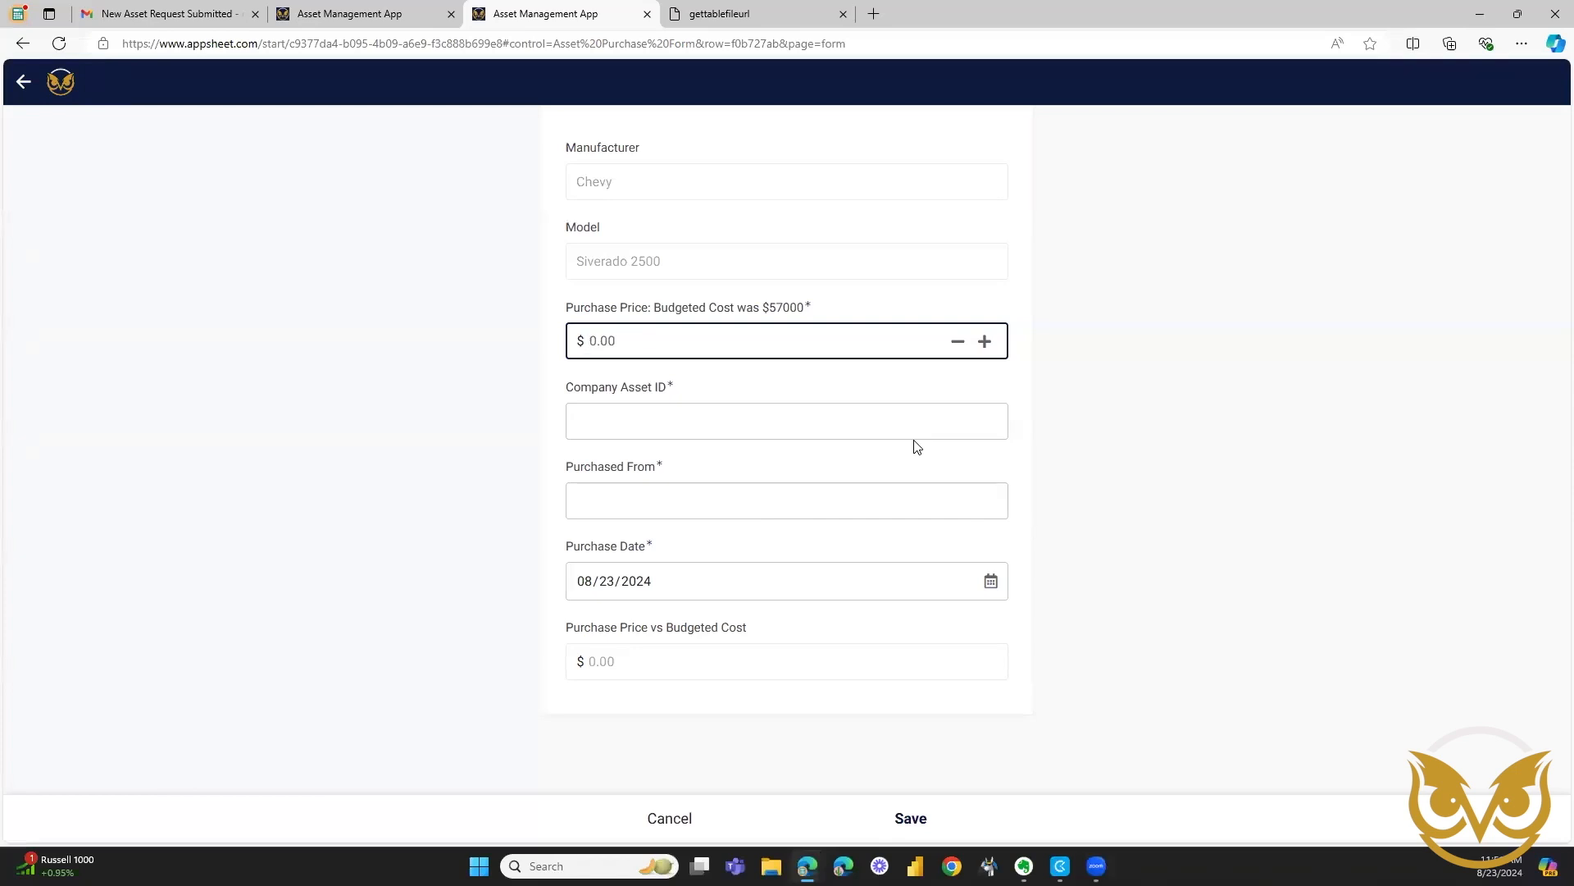
text(56000)
click(555, 459)
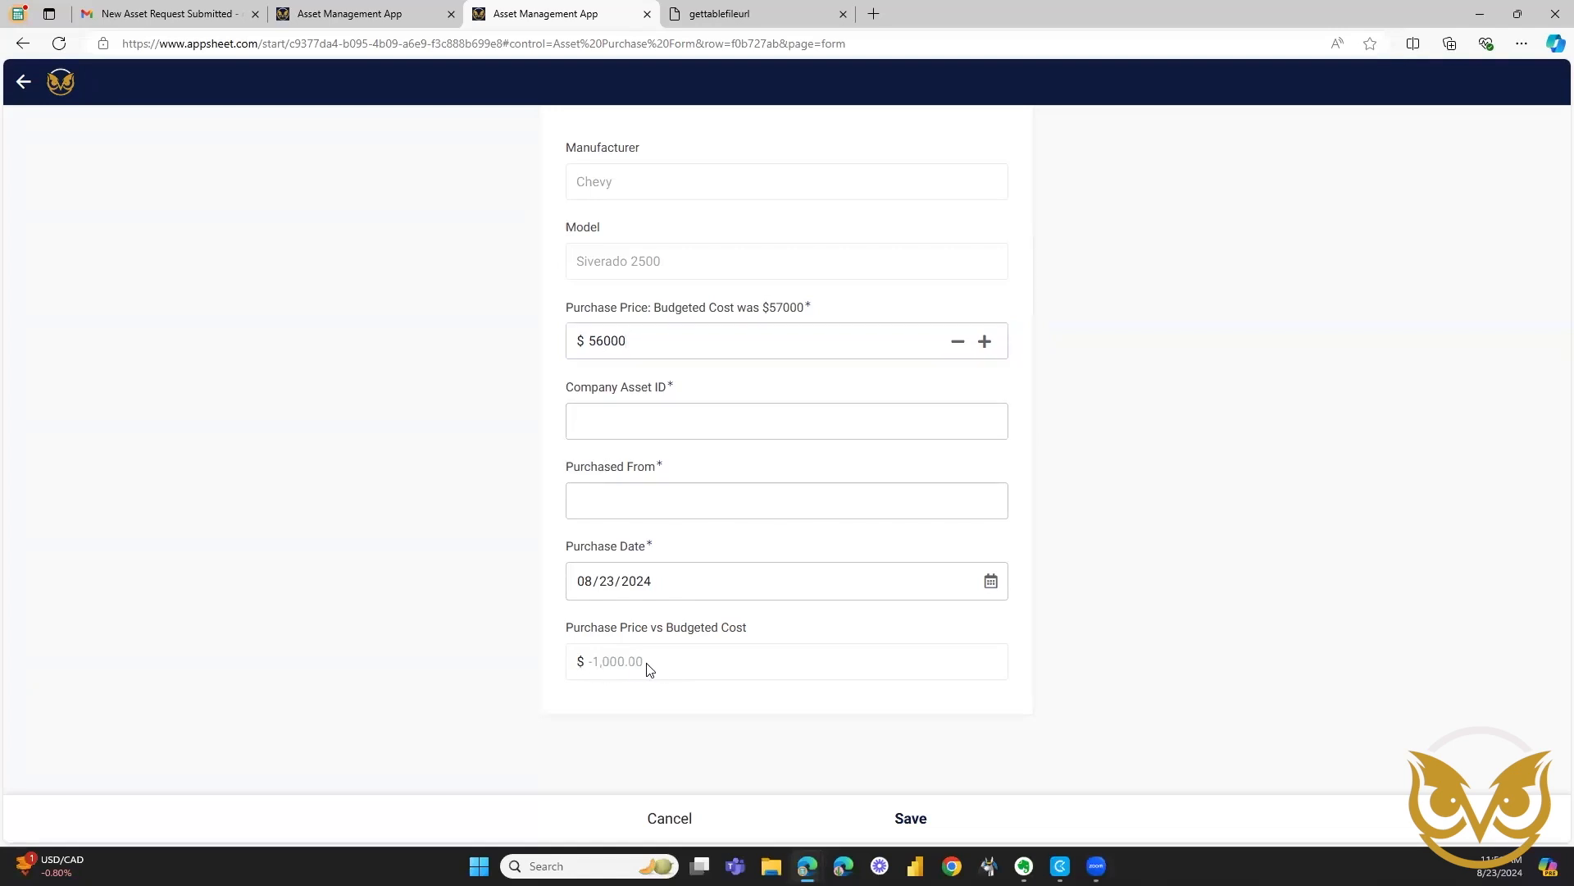
Enter b100 as the company asset ID and Bob's Trucks as the seller, and save the Chevy Siverado 2500 purchase.
click(570, 408)
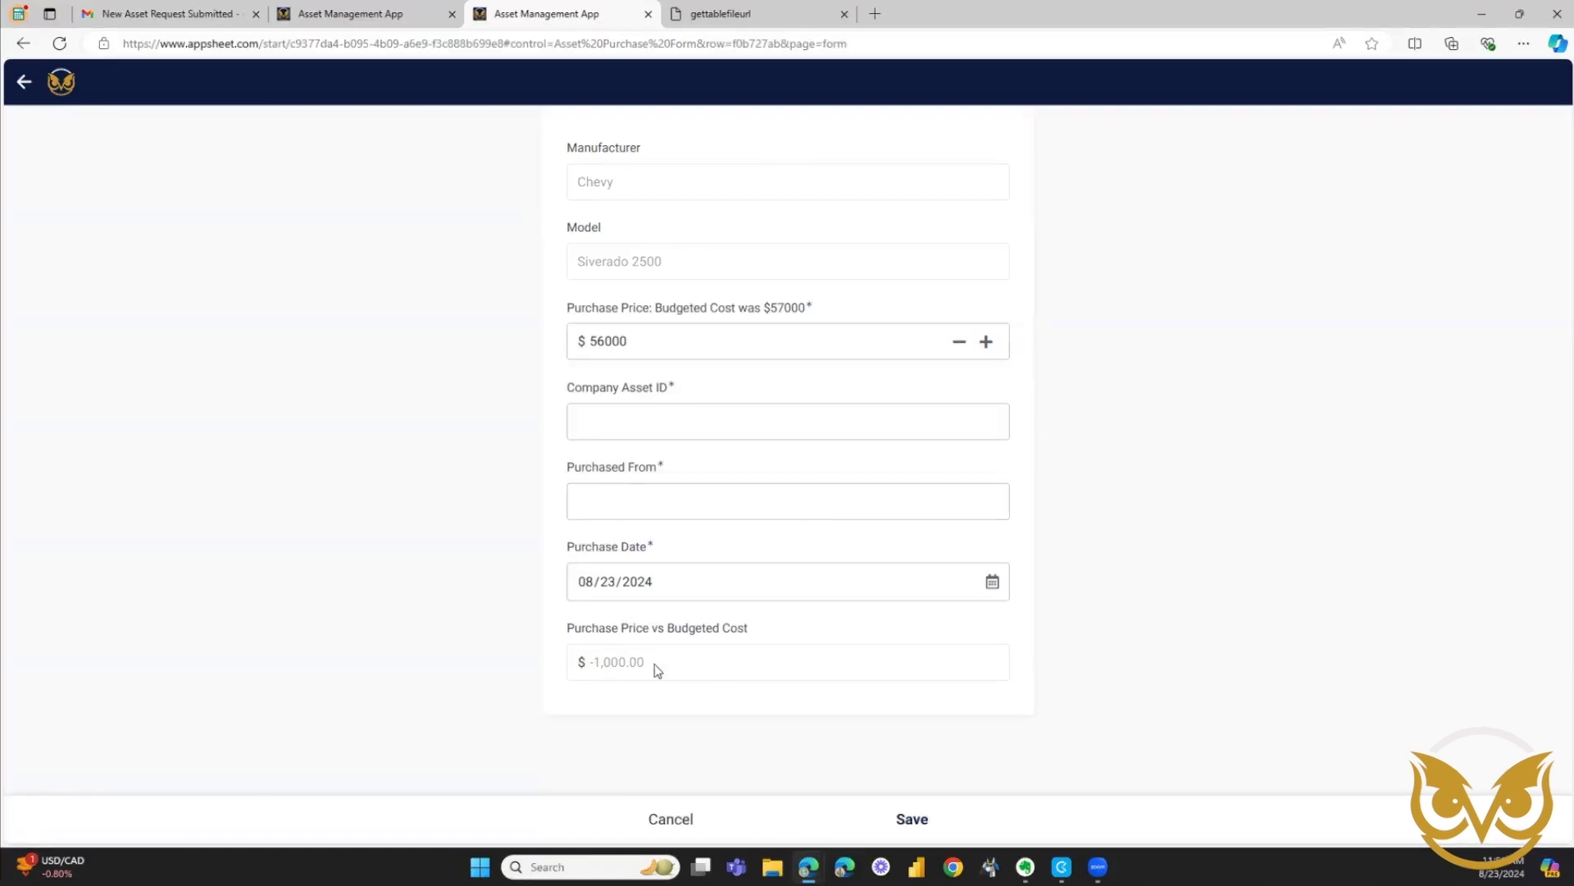
click(588, 415)
text(b)
text(-00)
click(567, 470)
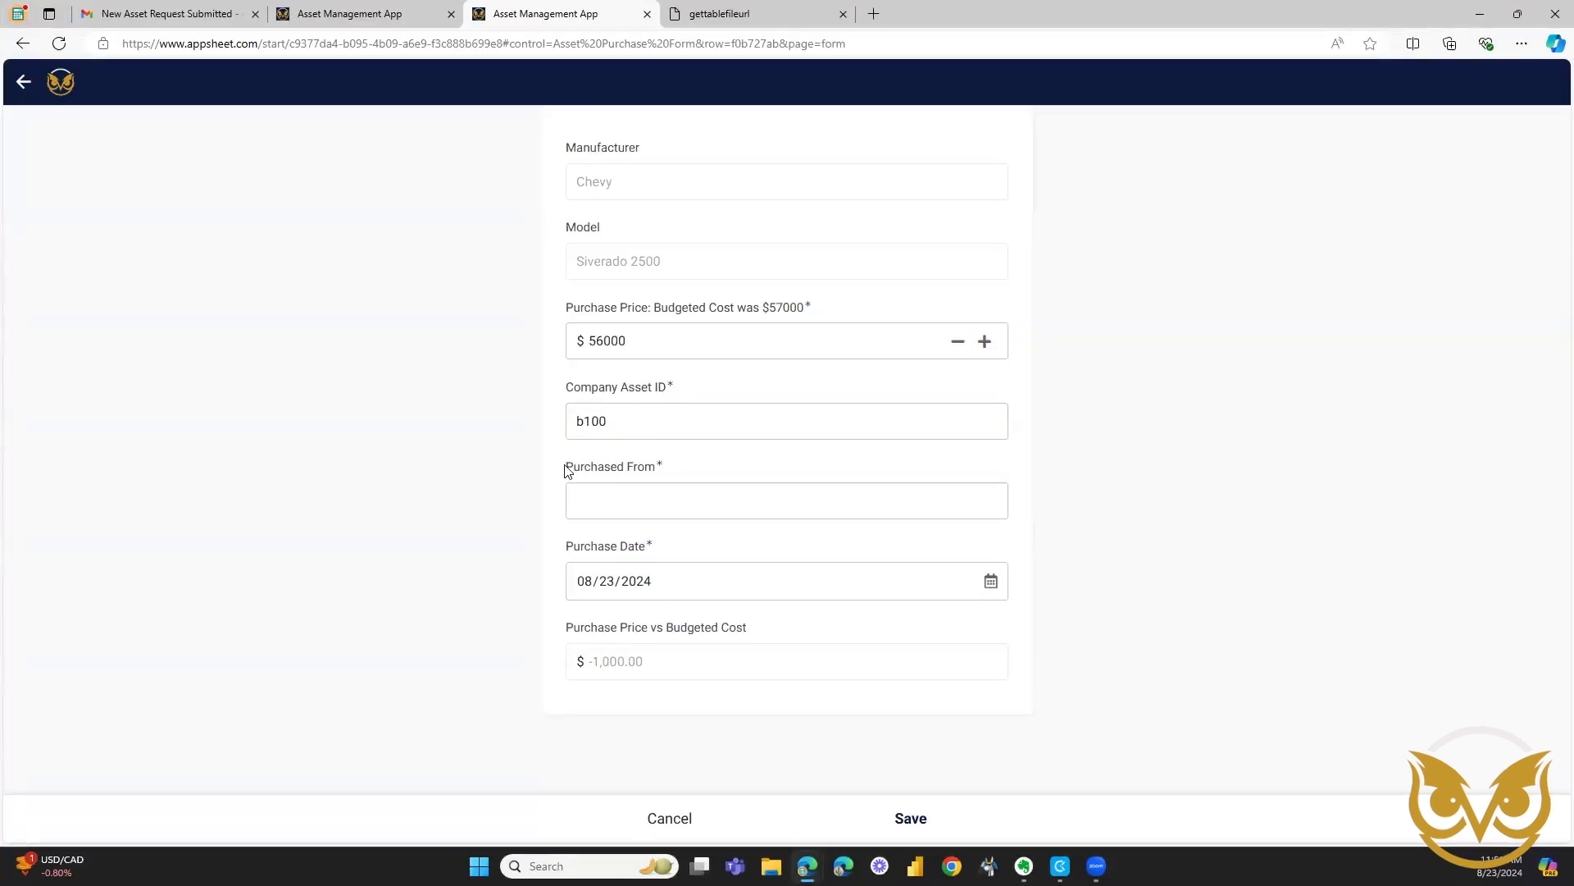
click(606, 511)
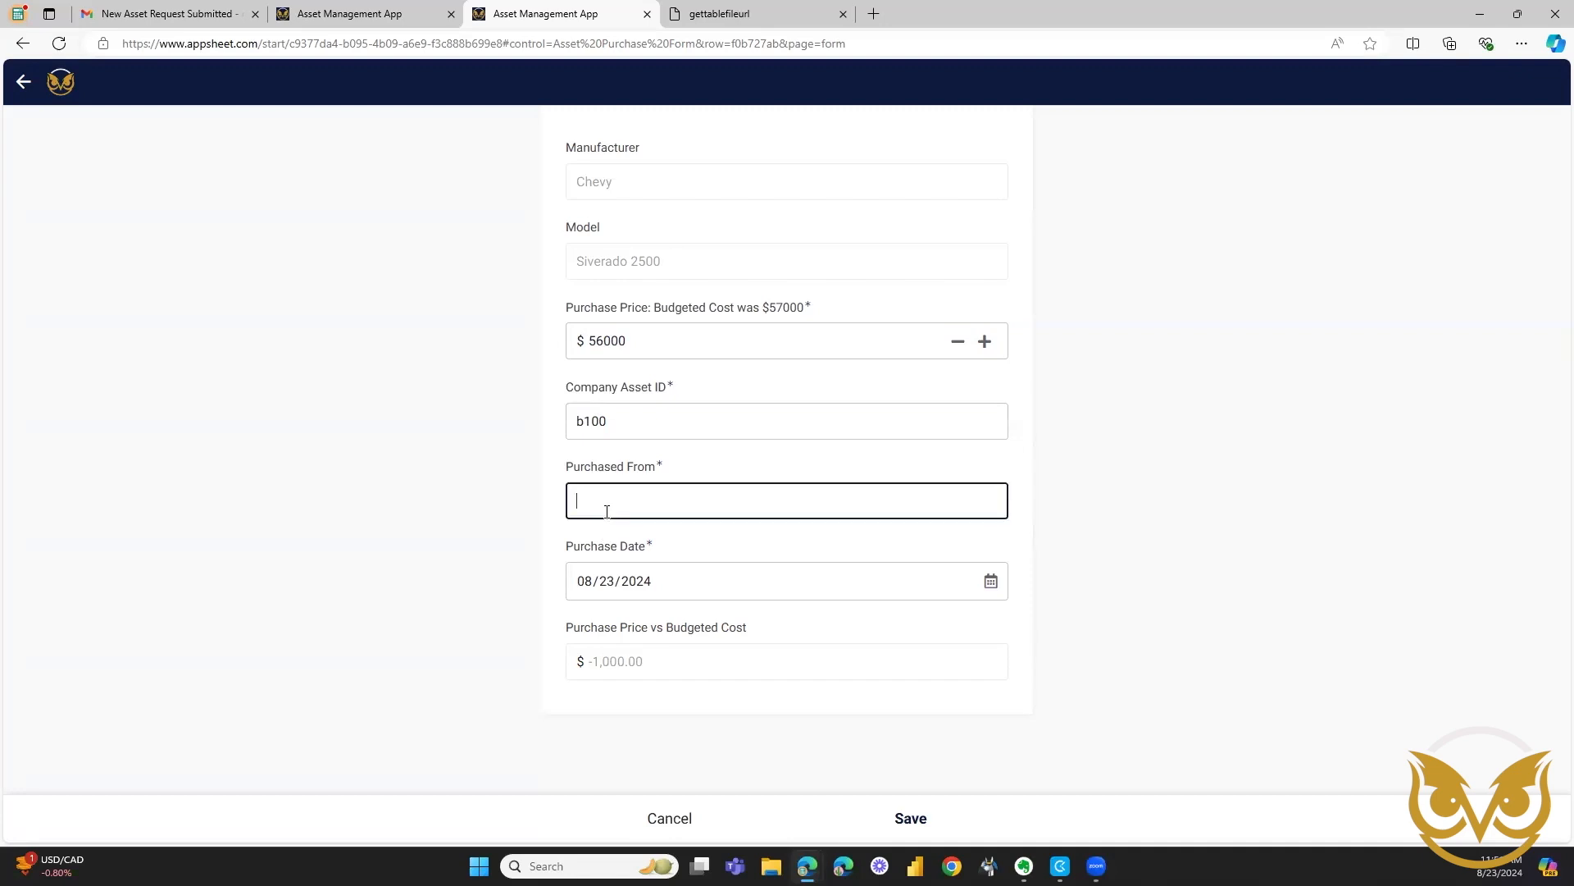
text(Bob's Trucks)
click(912, 819)
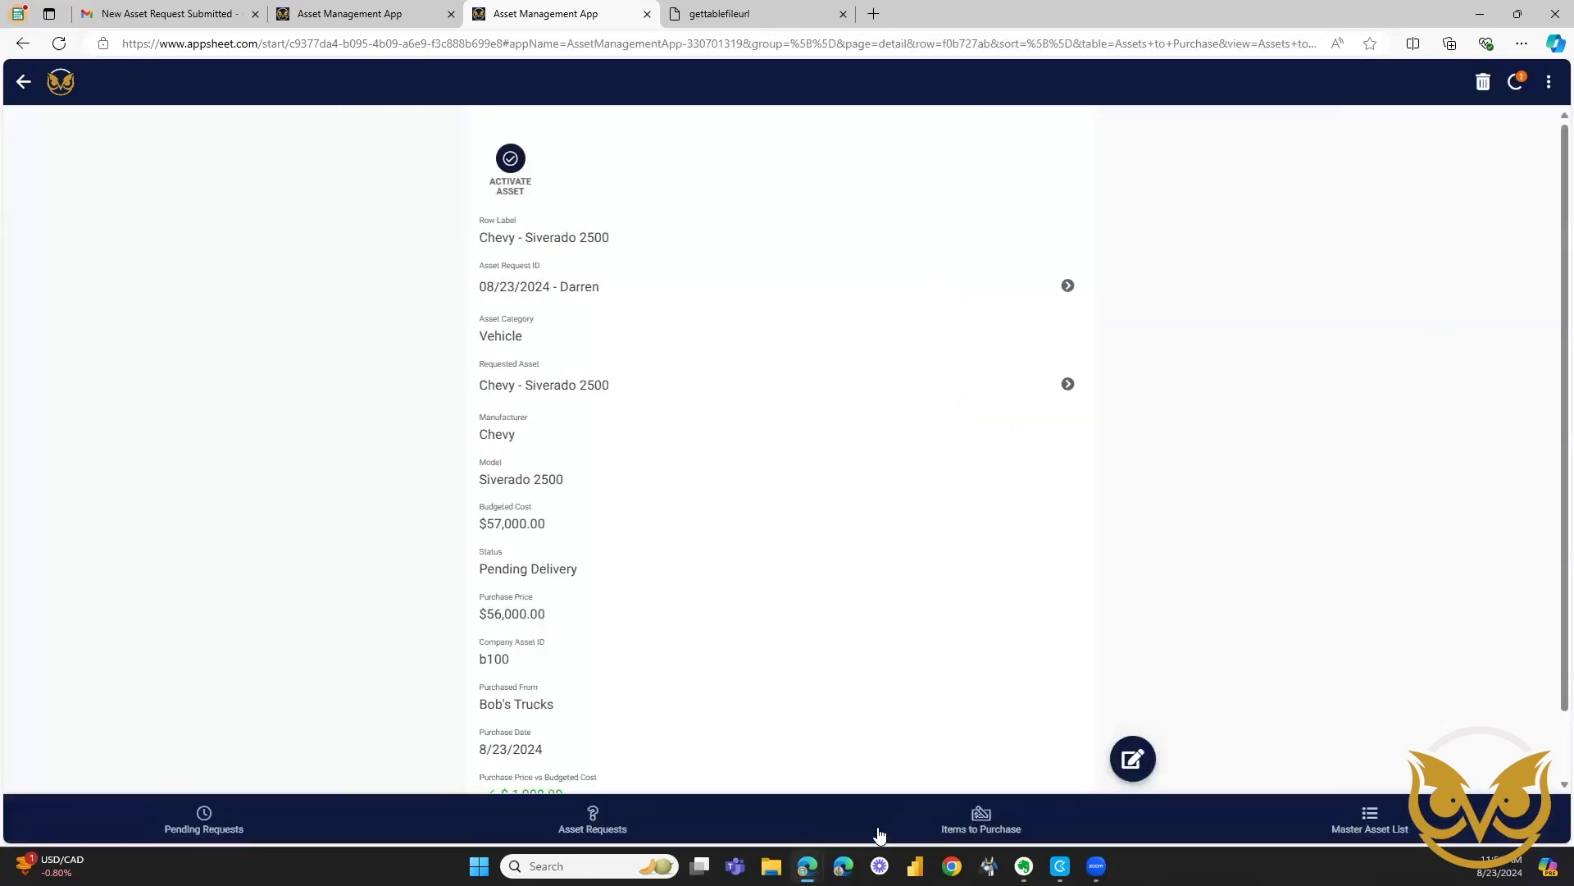
scroll(421, 687, down, 2)
scroll(421, 687, up, 2)
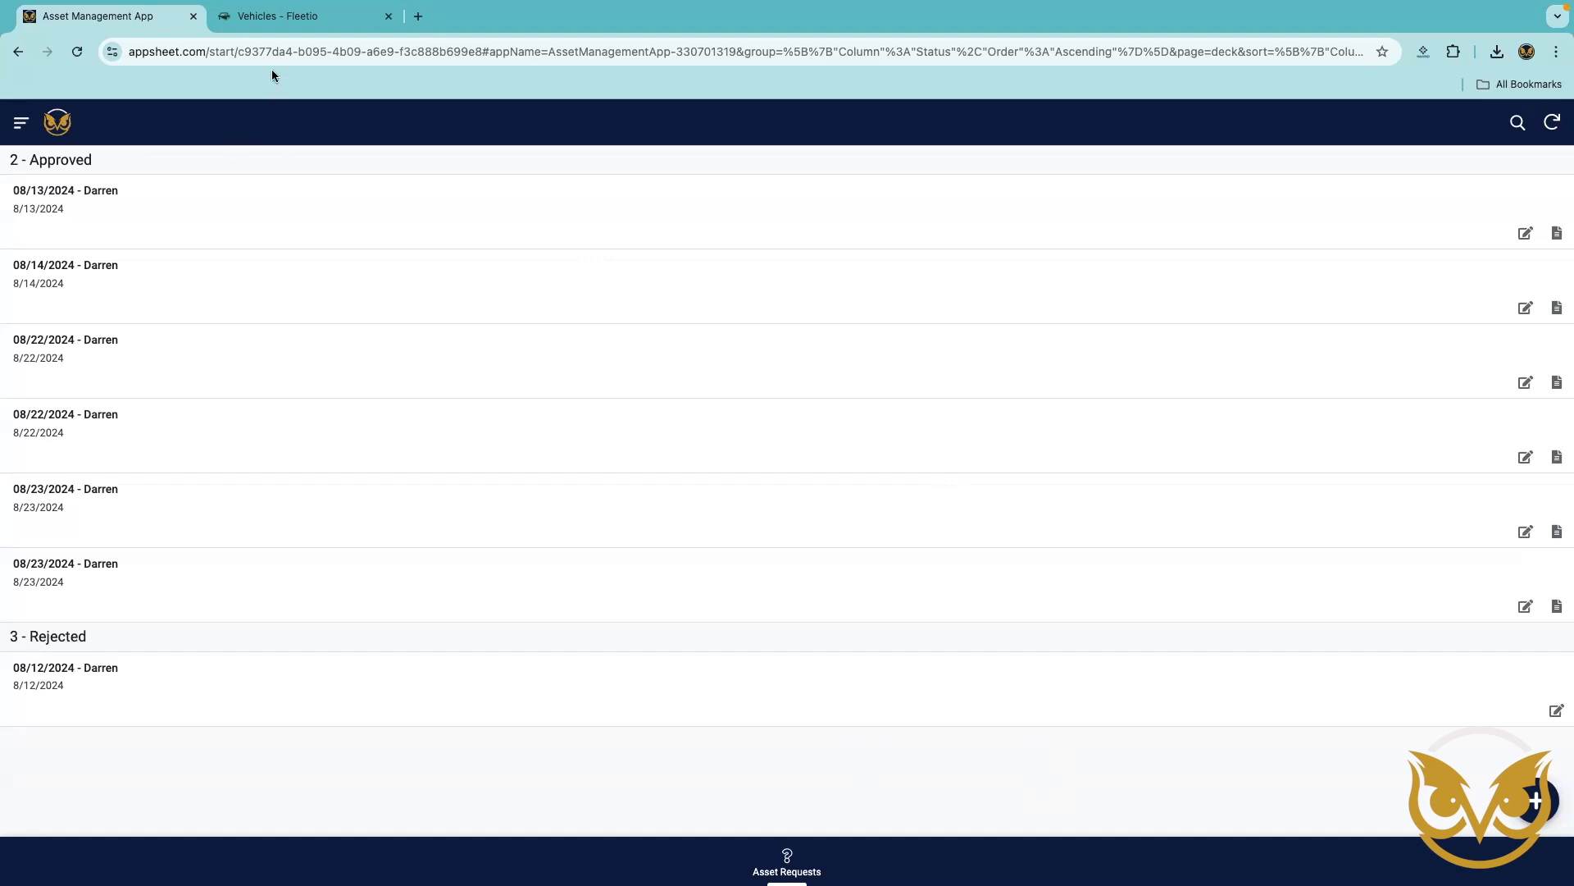
Switch to Fleetio, refresh the vehicle list, and examine the overview and financial details of the Chevy - Siverado 2500.
click(273, 20)
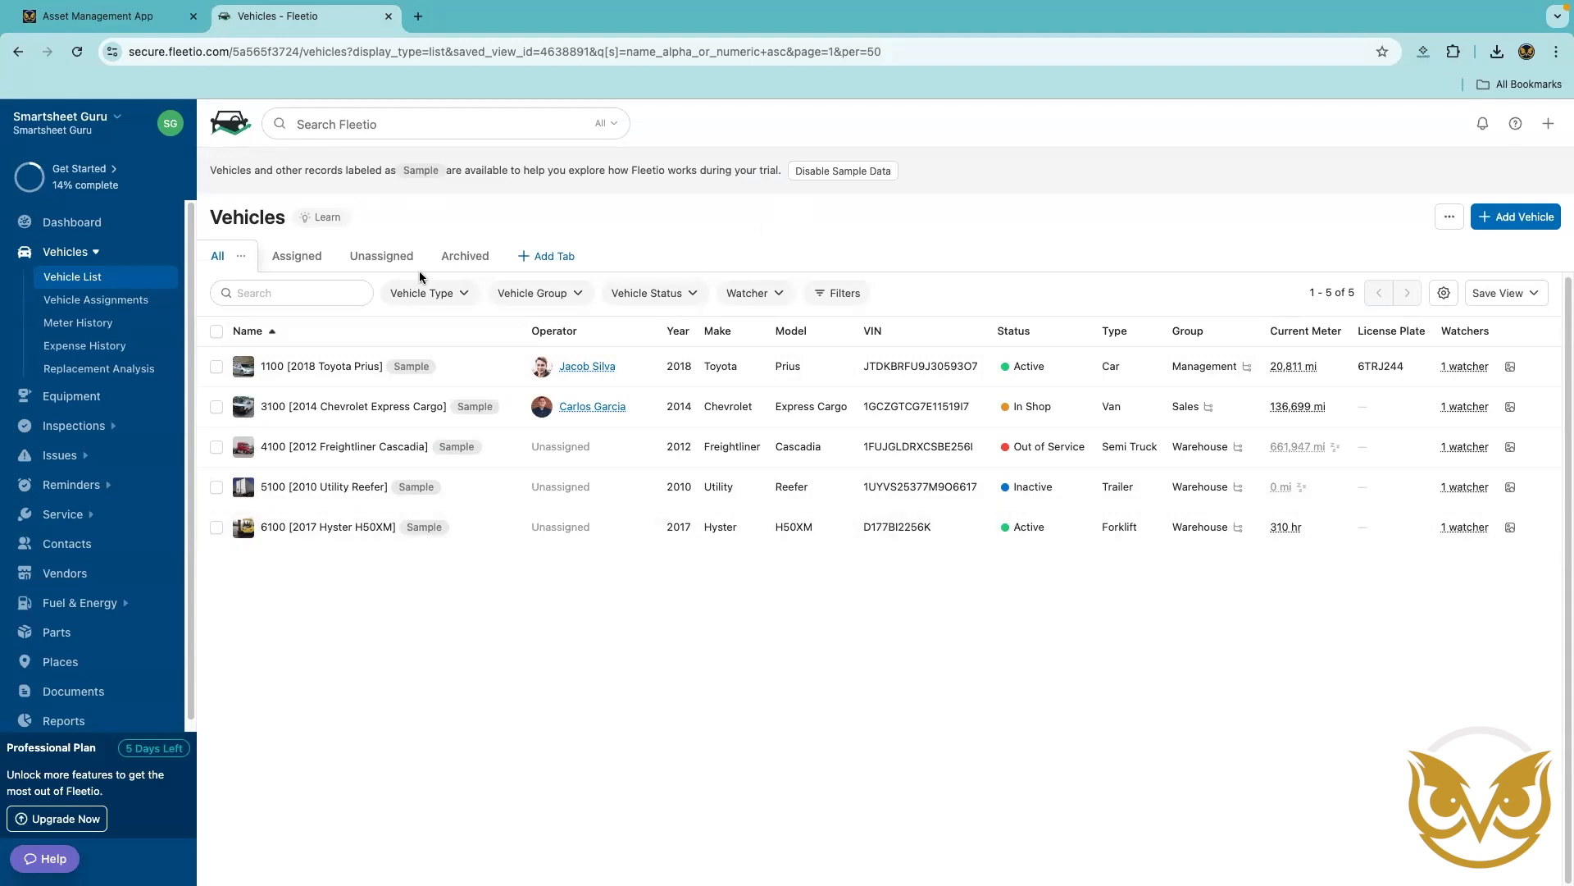
click(76, 52)
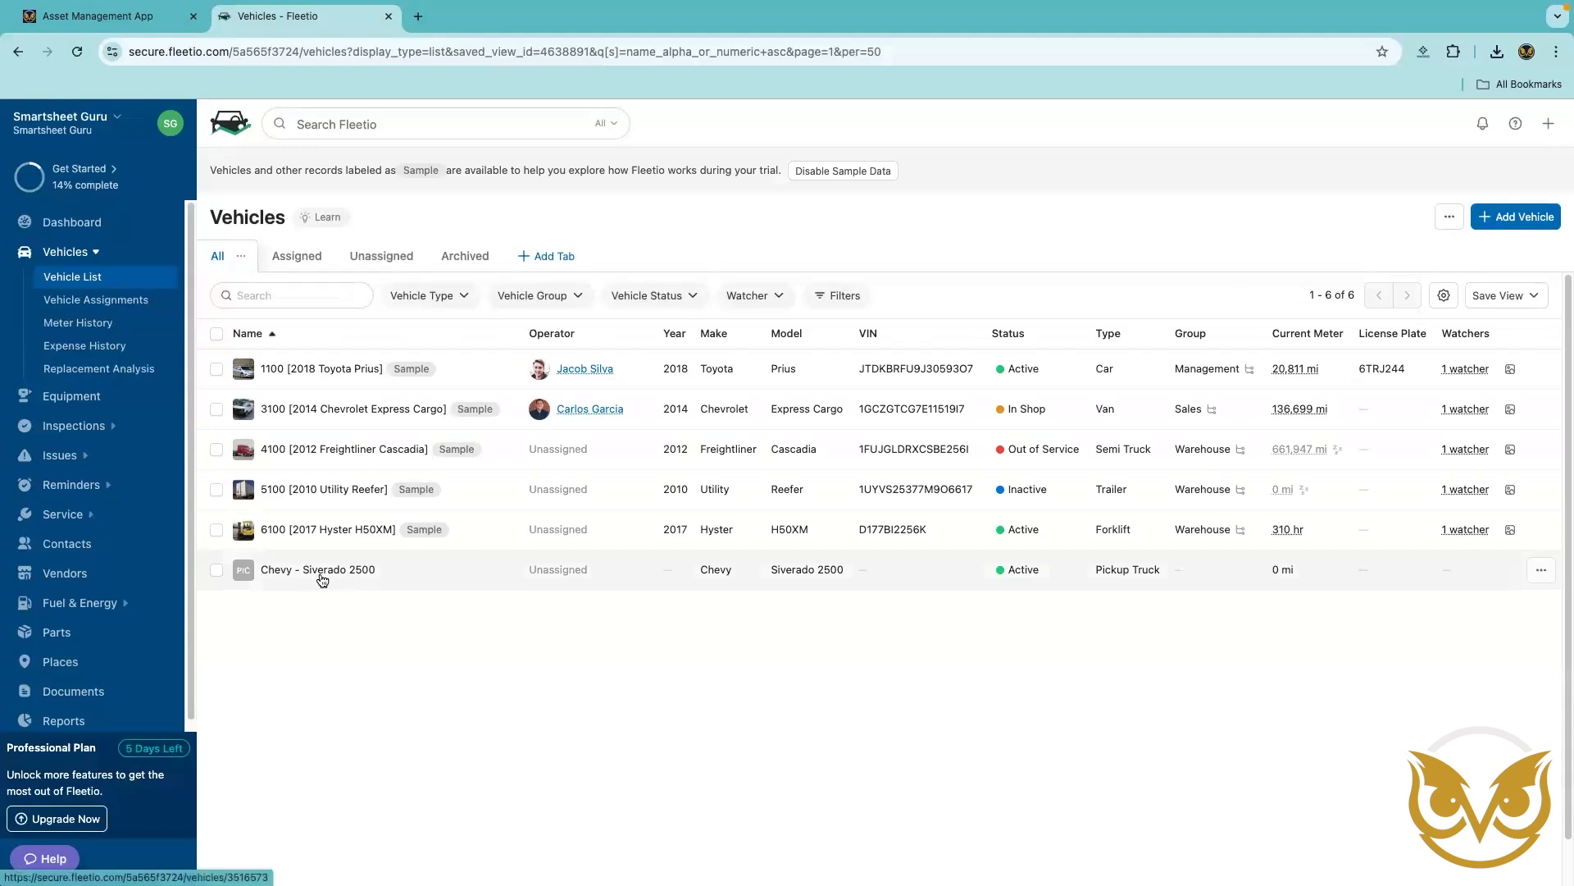
click(335, 578)
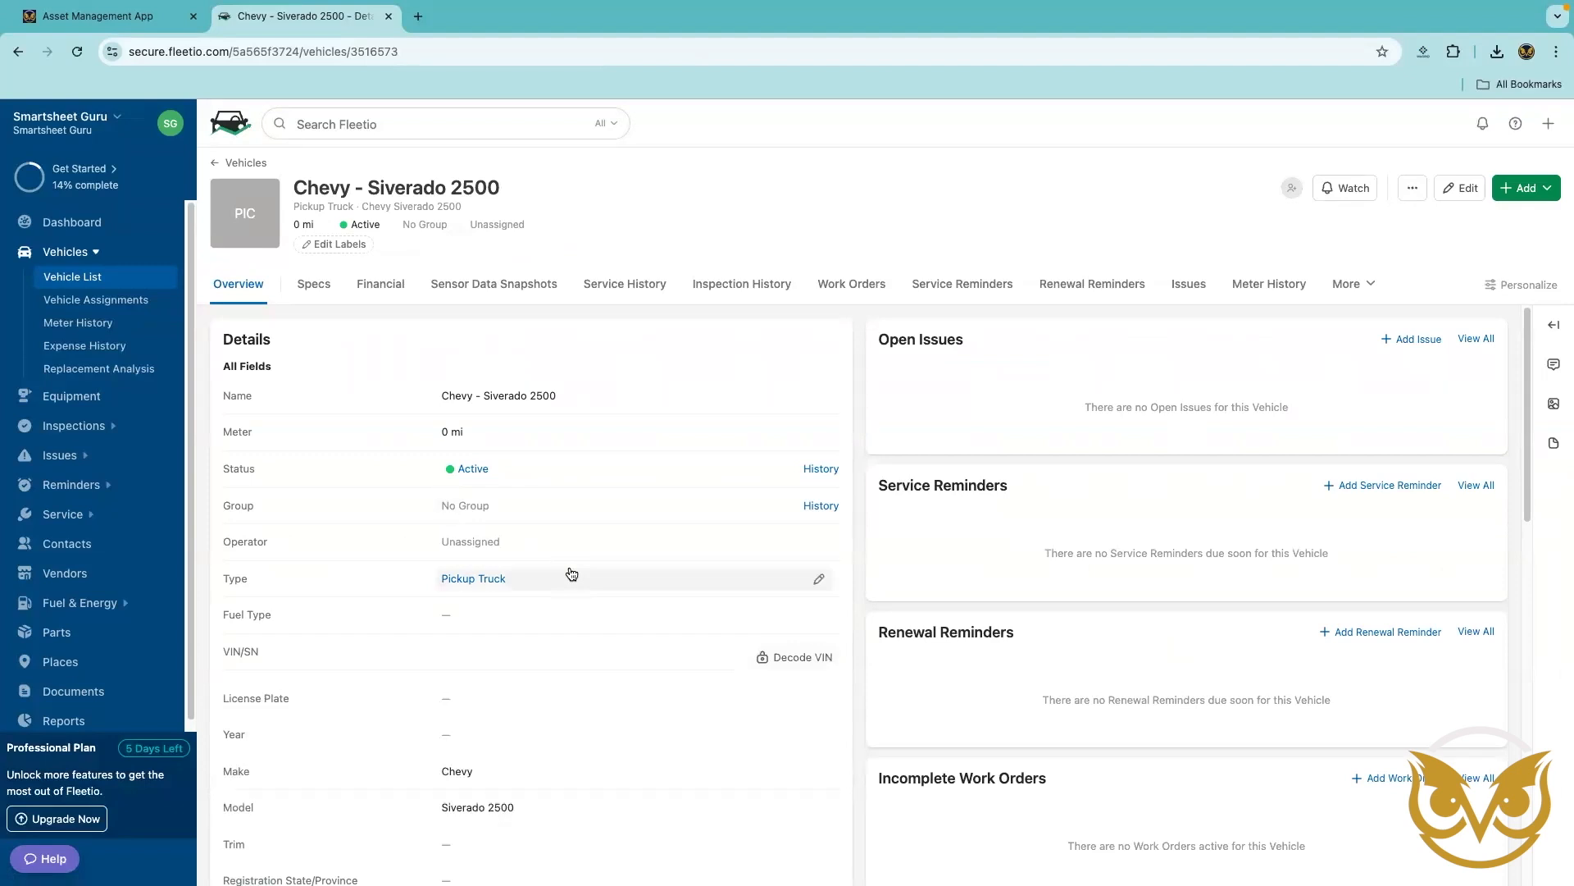
scroll(572, 573, down, 4)
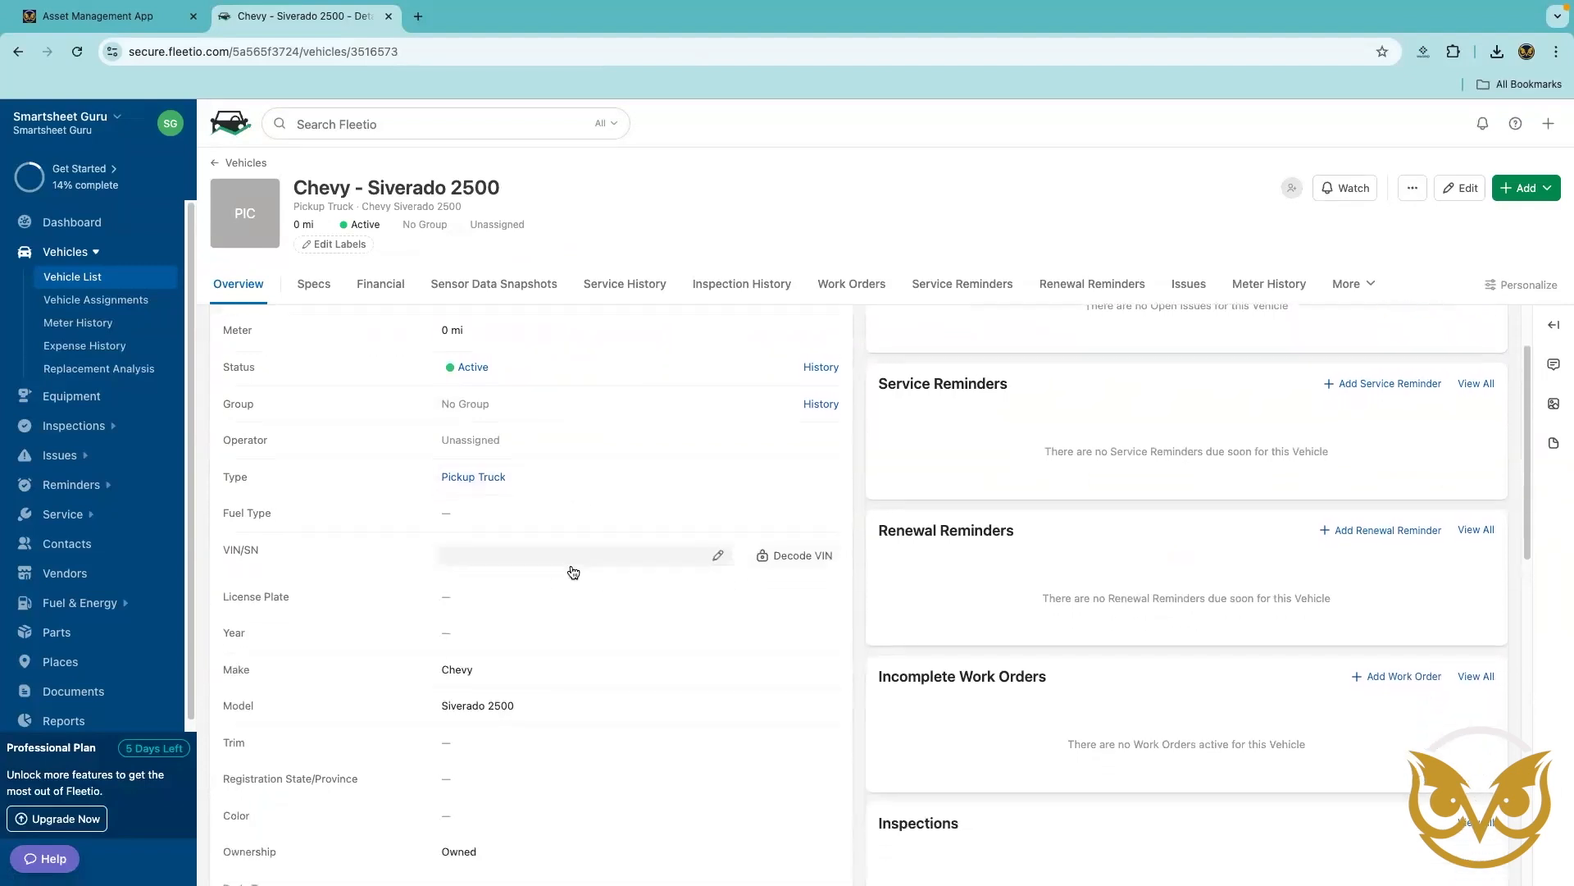
click(382, 287)
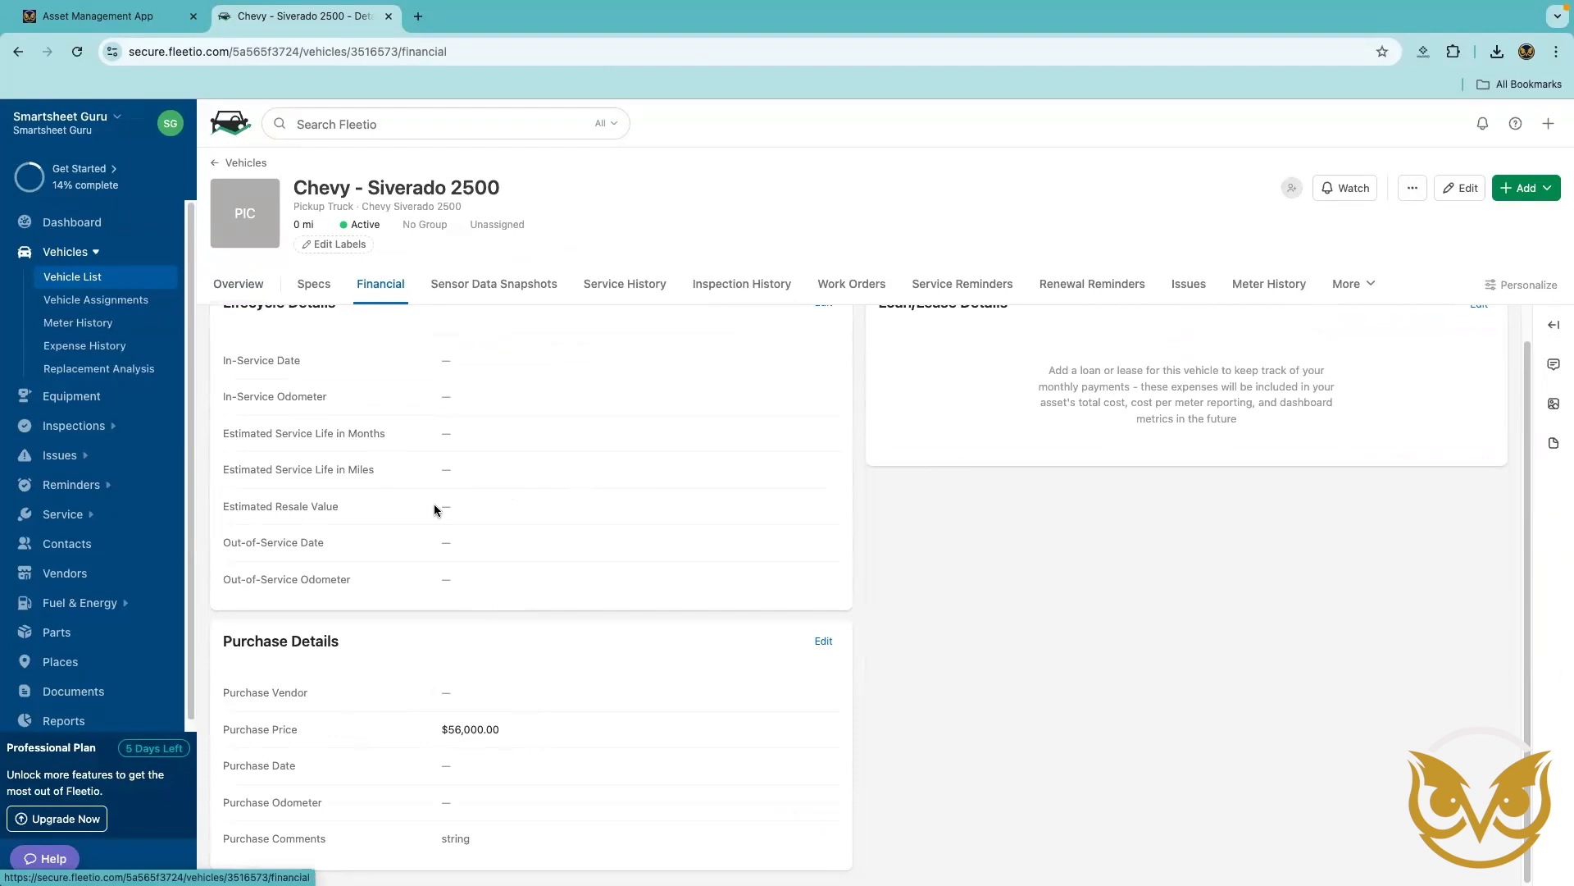
scroll(439, 702, up, 1)
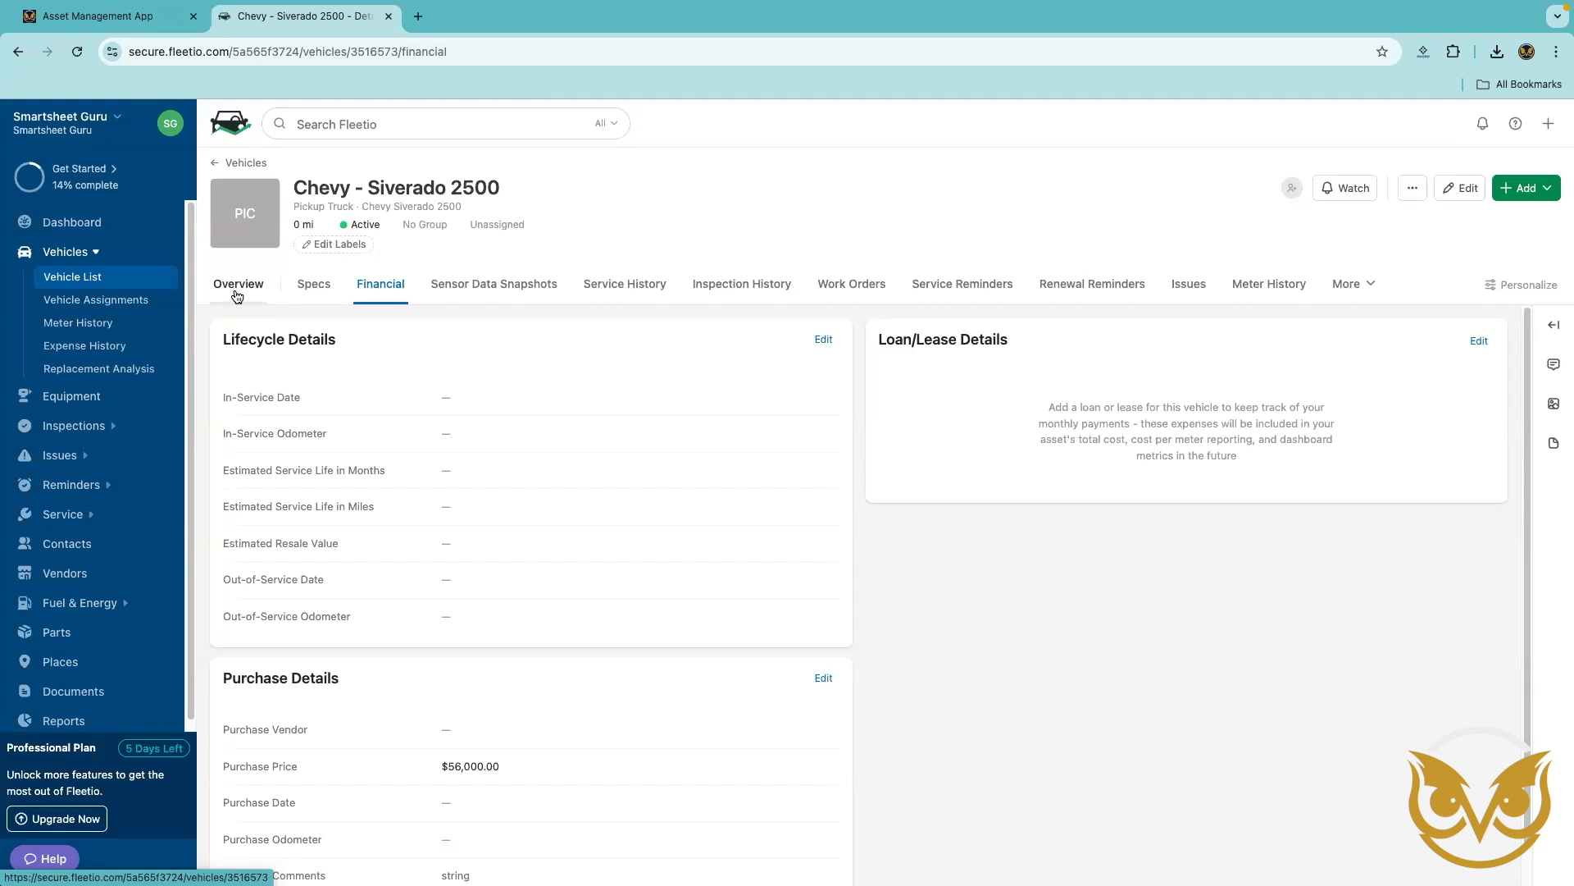
click(237, 287)
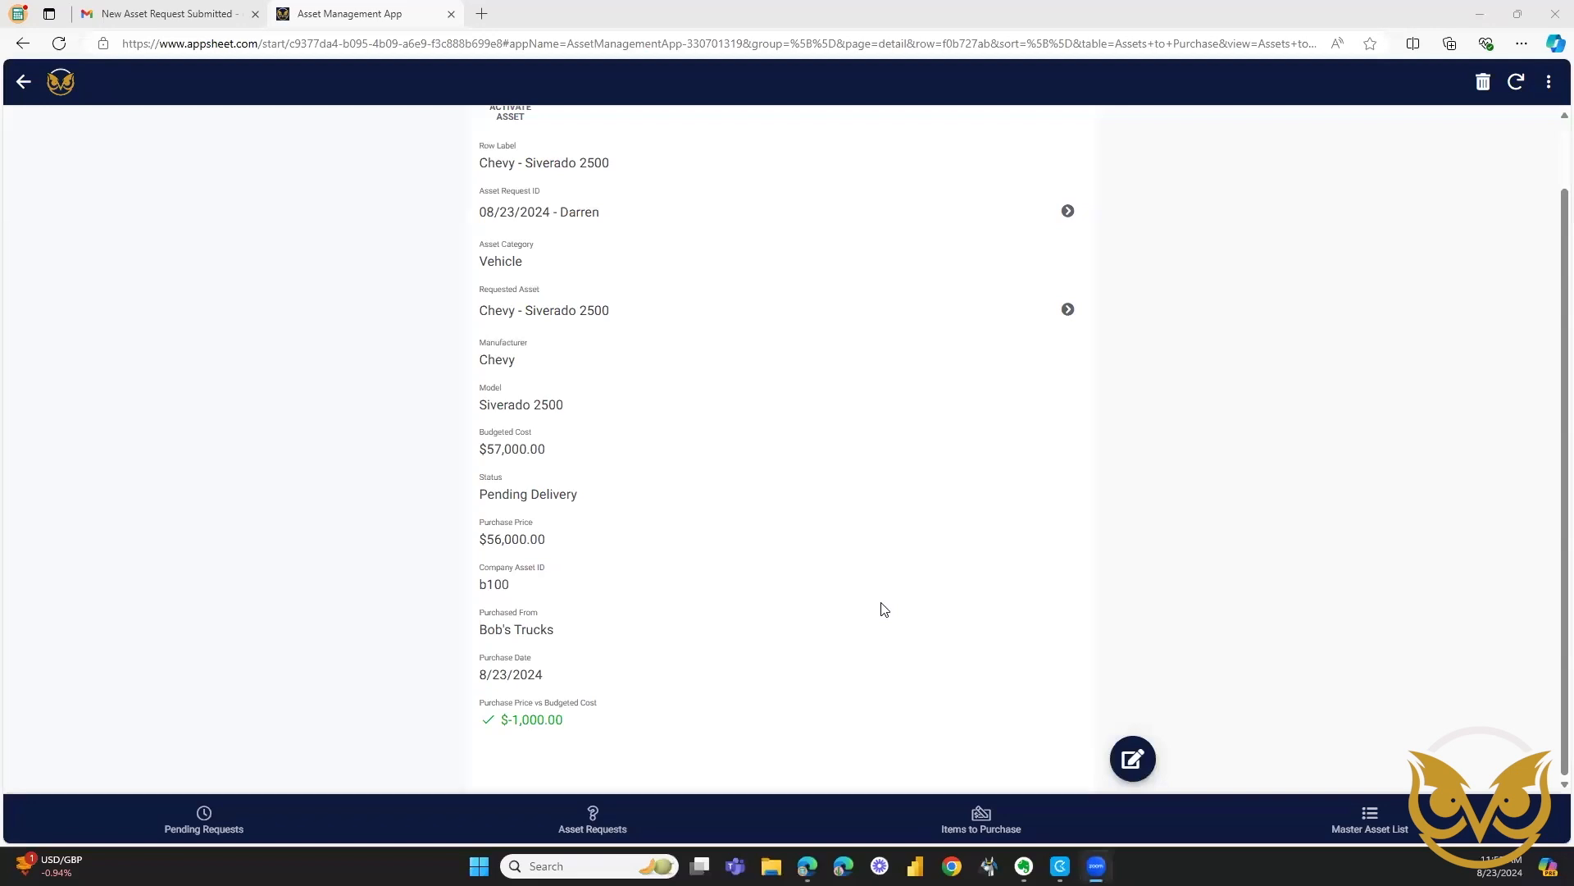
Activate the pending-delivery Chevy Siverado 2500 with asset ID b100 from the Asset Management App's master asset list.
click(1368, 821)
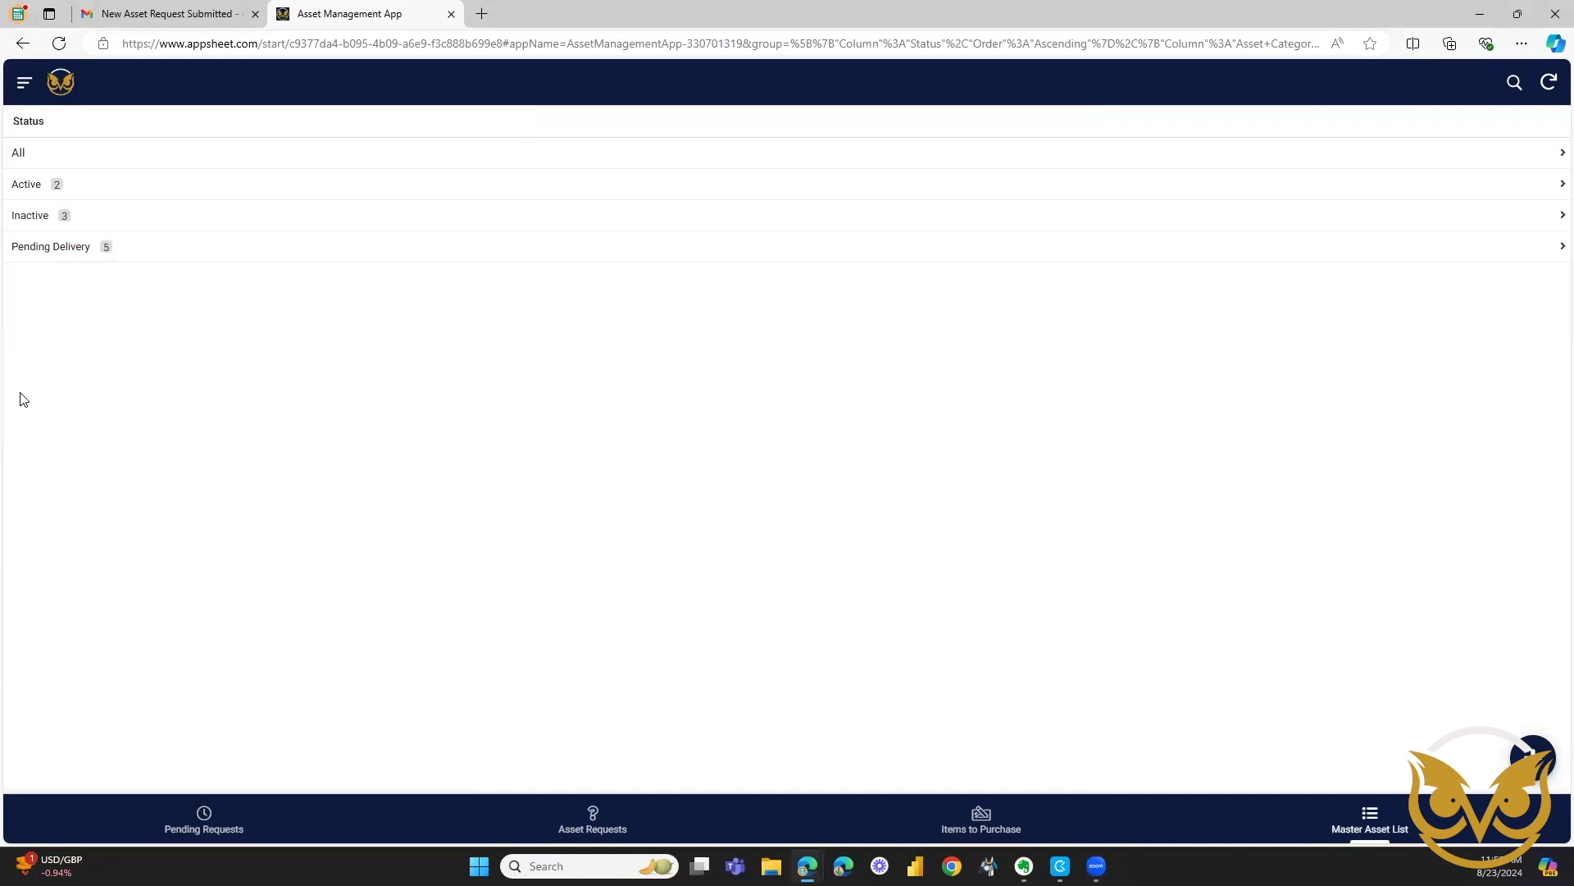
click(39, 250)
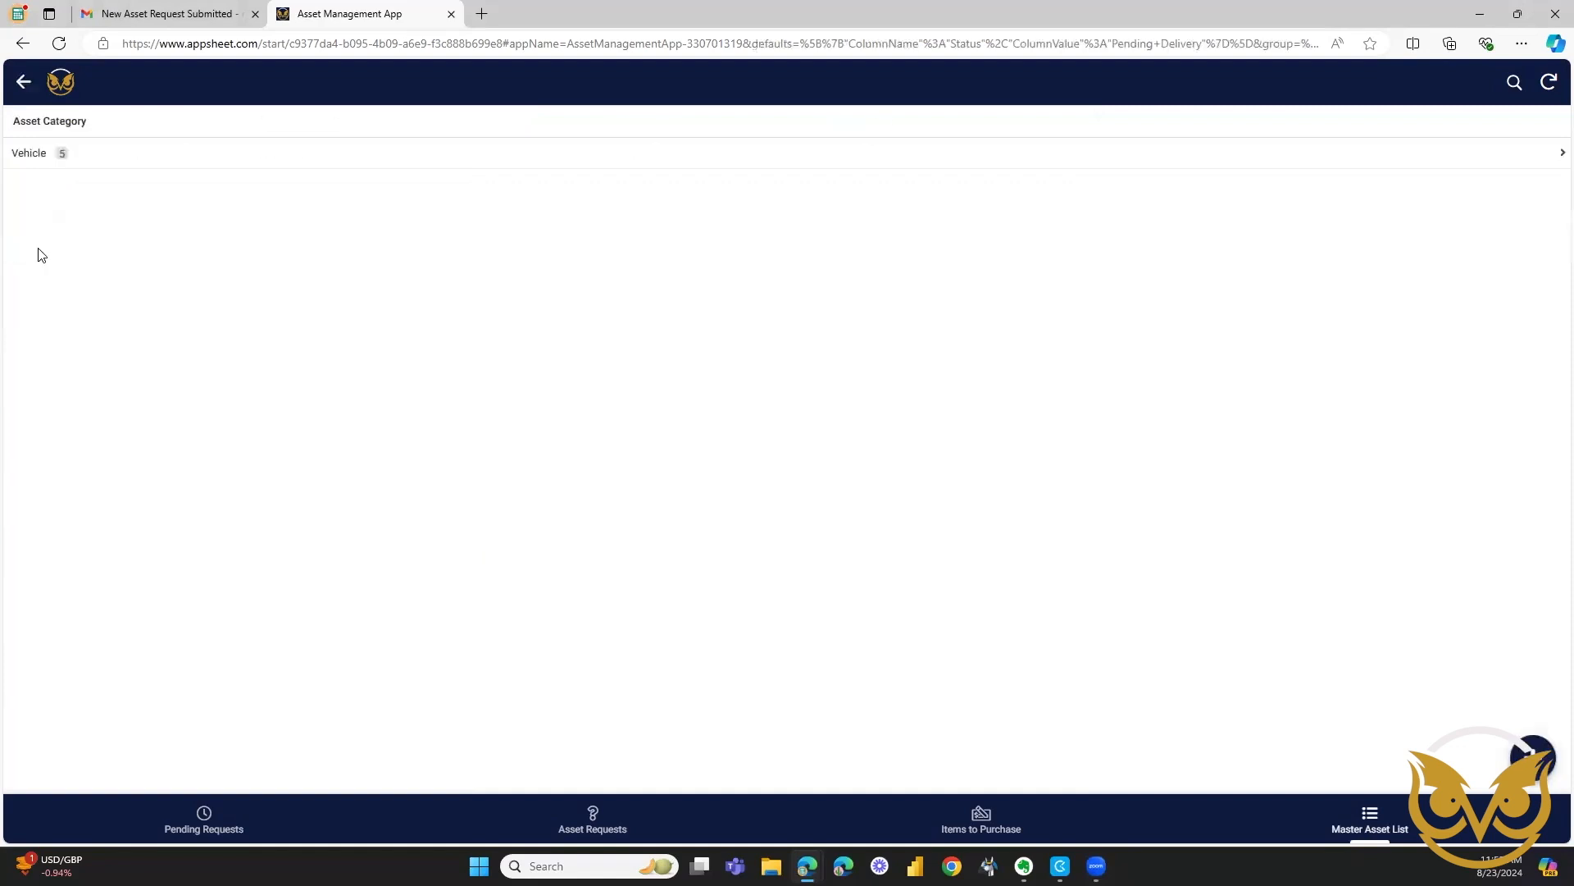
click(42, 155)
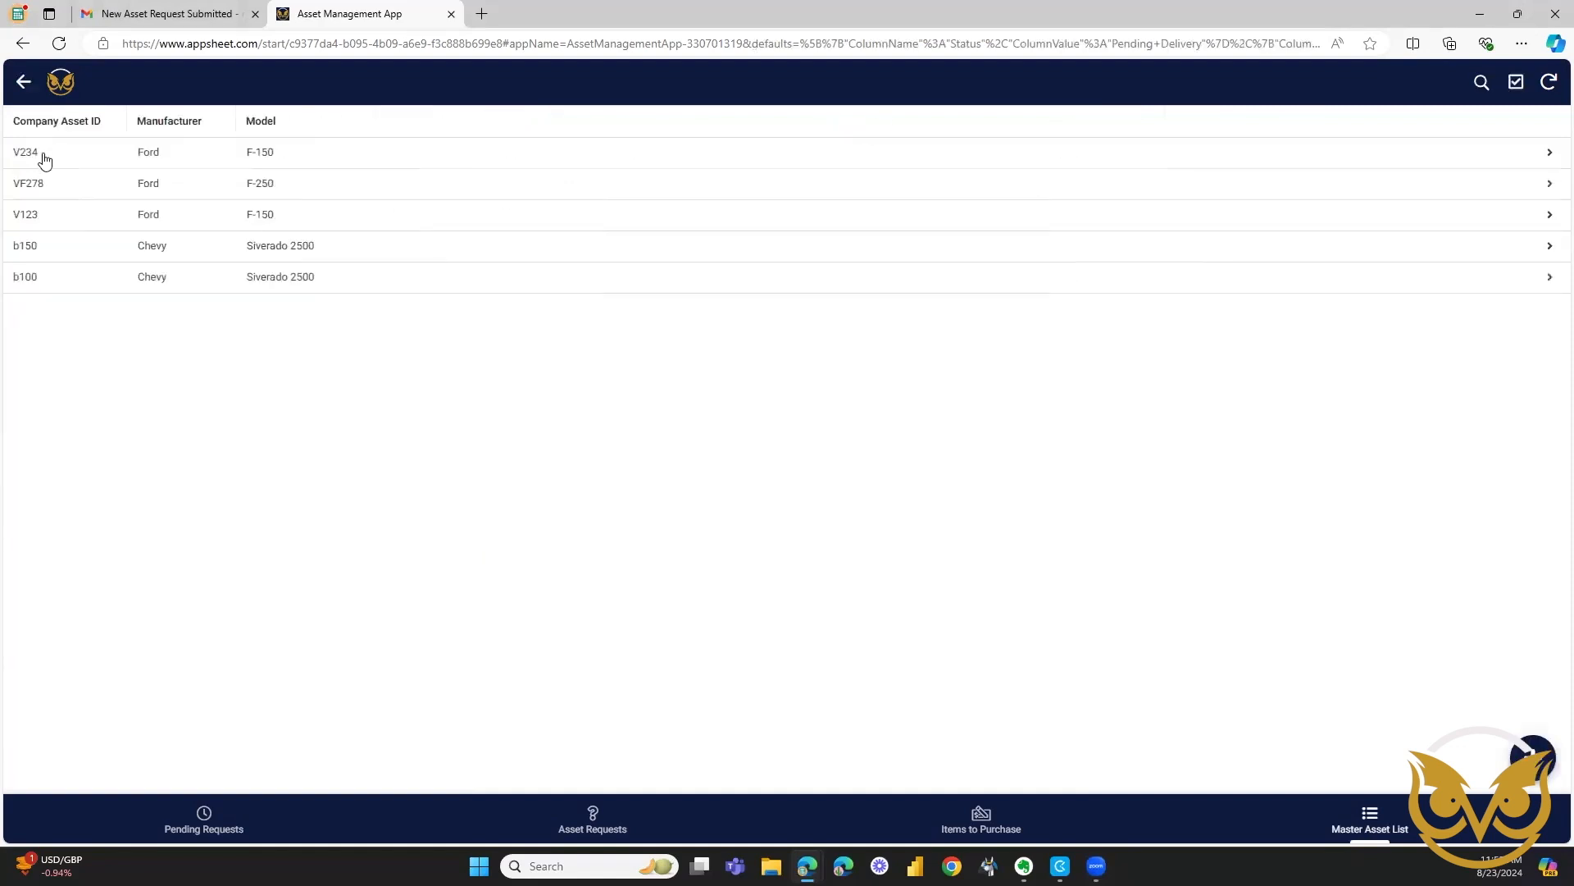
click(228, 282)
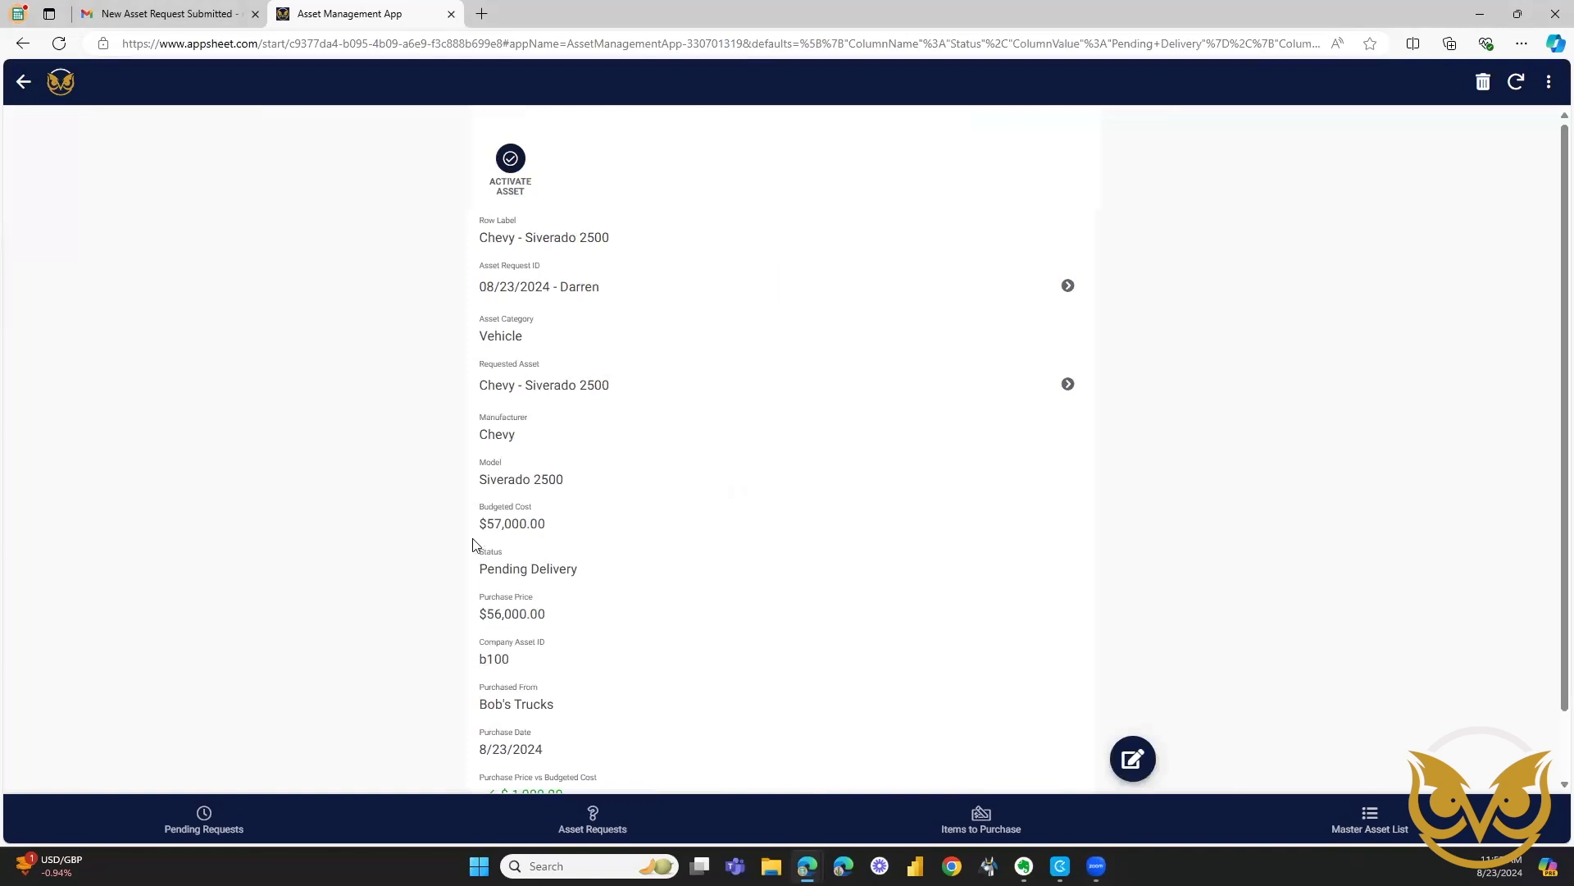
scroll(468, 552, up, 1)
click(510, 160)
Check the active vehicles in the master asset list for the Chevy Siverado 2500.
click(24, 82)
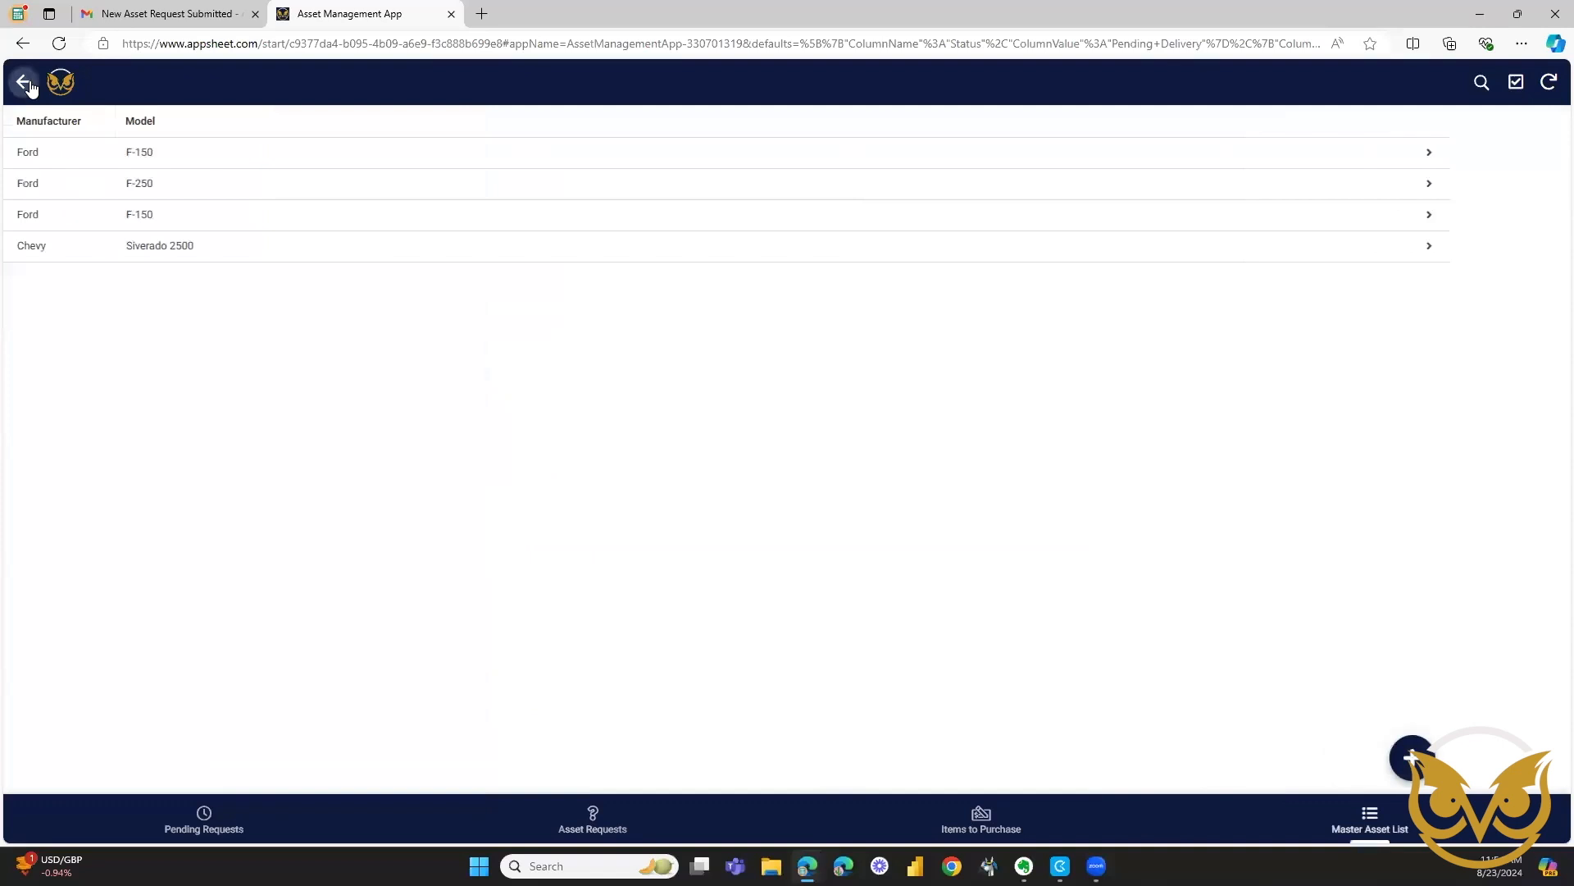
click(29, 88)
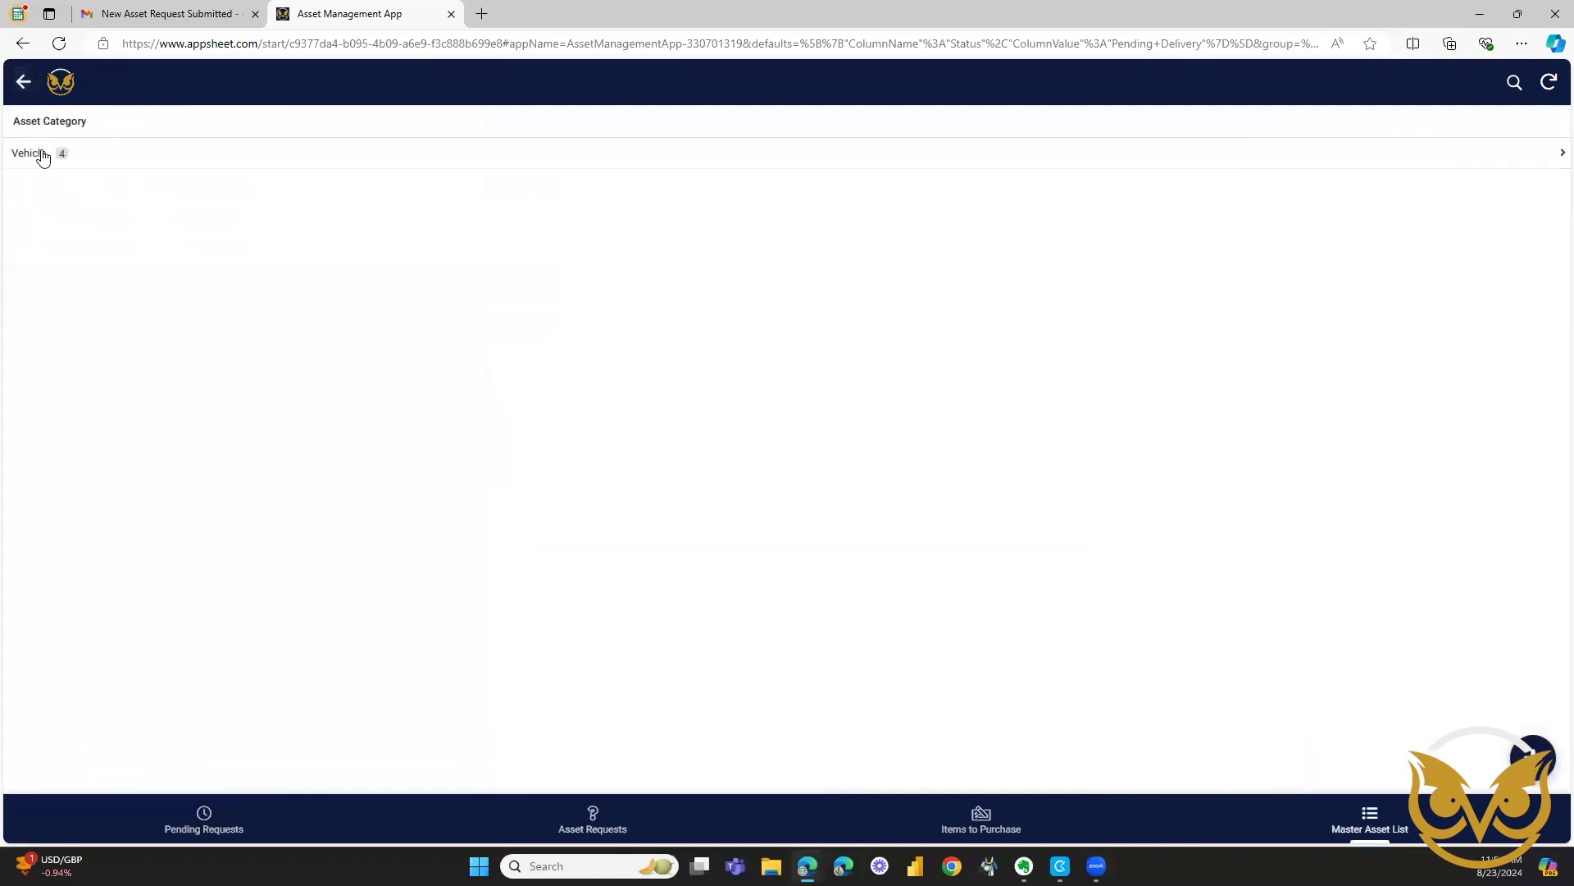
click(19, 81)
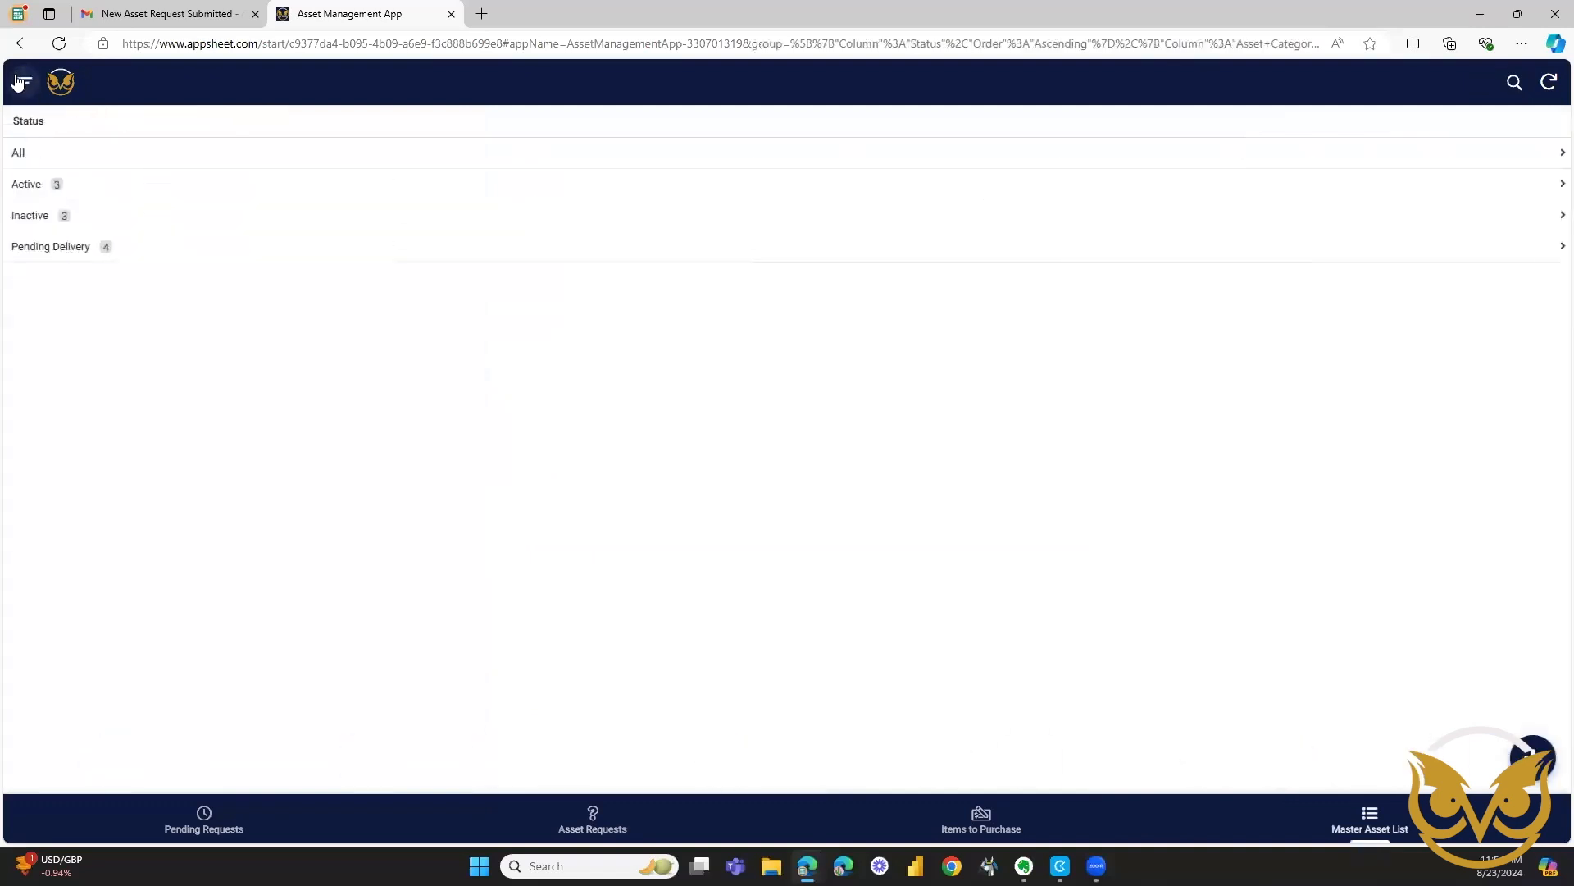
click(41, 191)
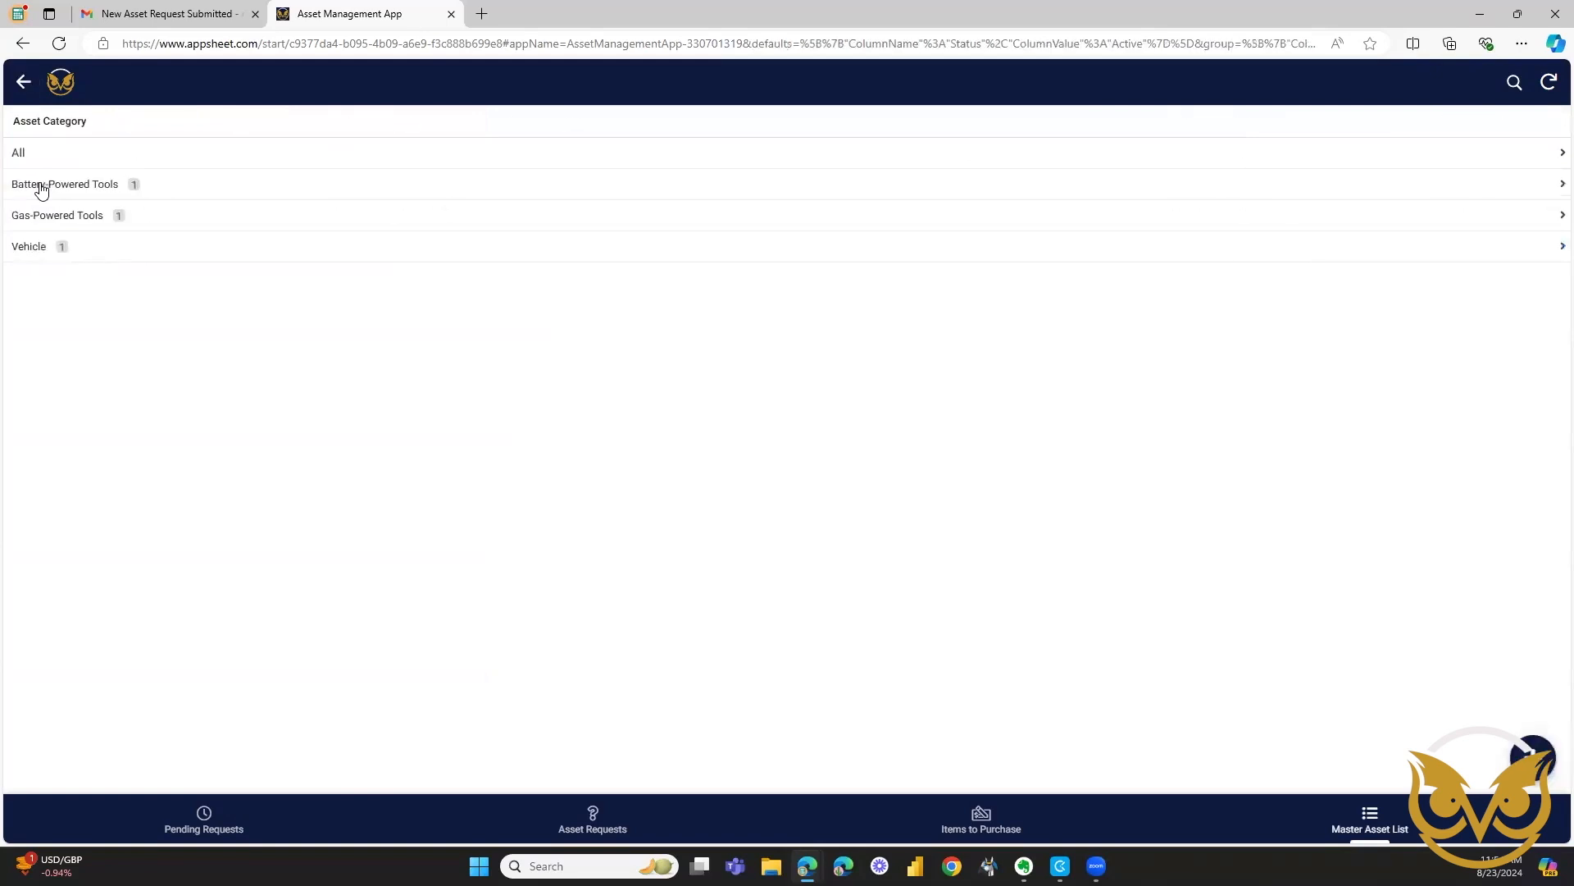
click(33, 250)
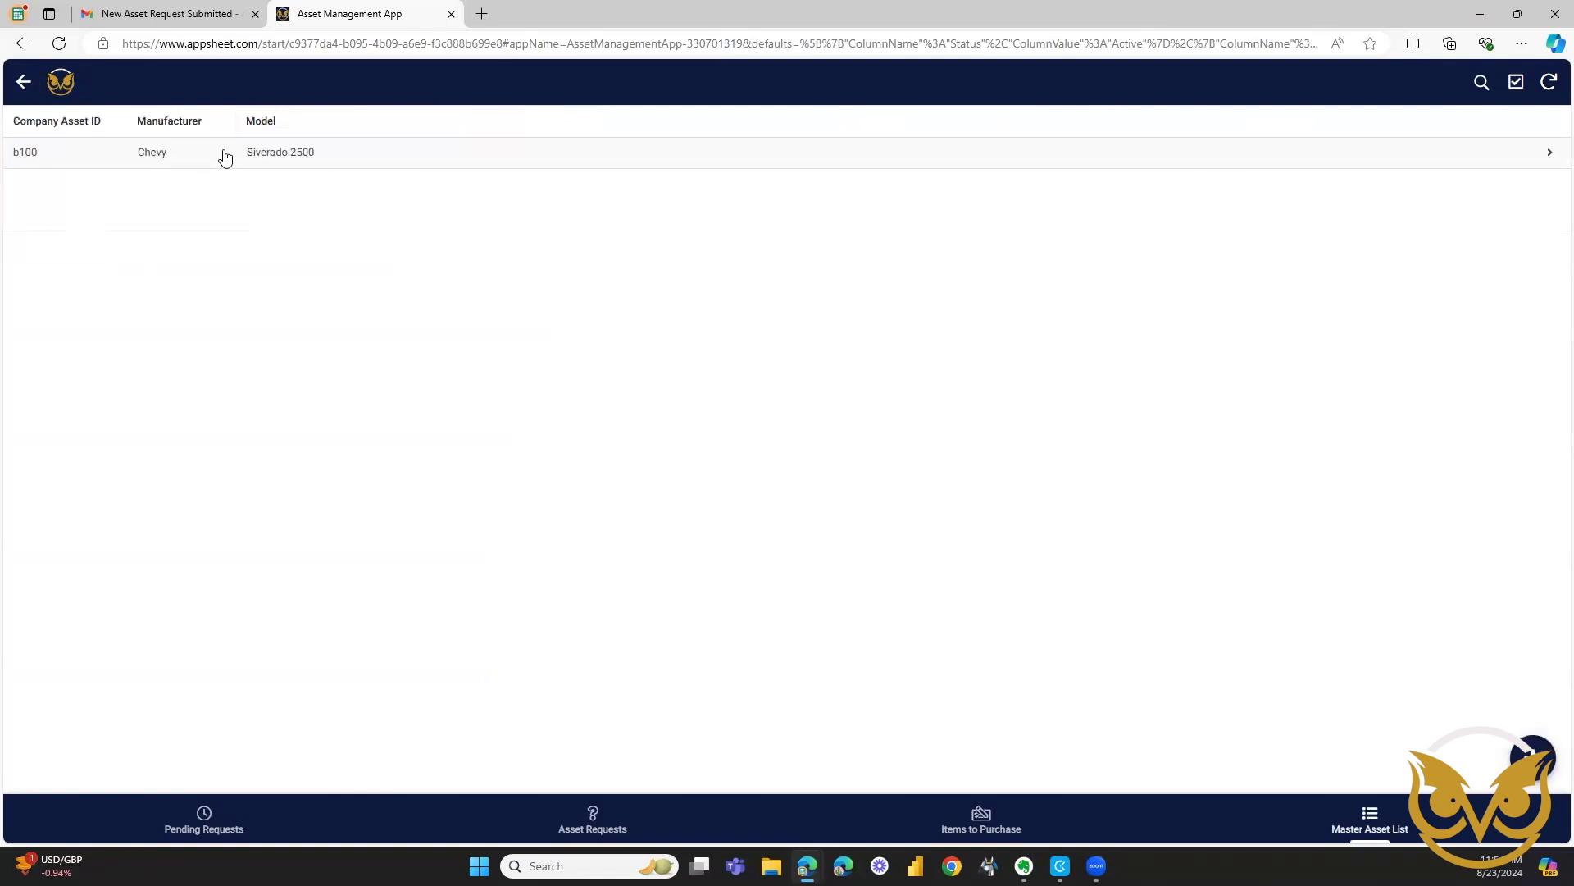
Inactivate the Dewalt DW-123 Drill among the active battery-powered tools and return to the master asset list's status overview.
click(23, 83)
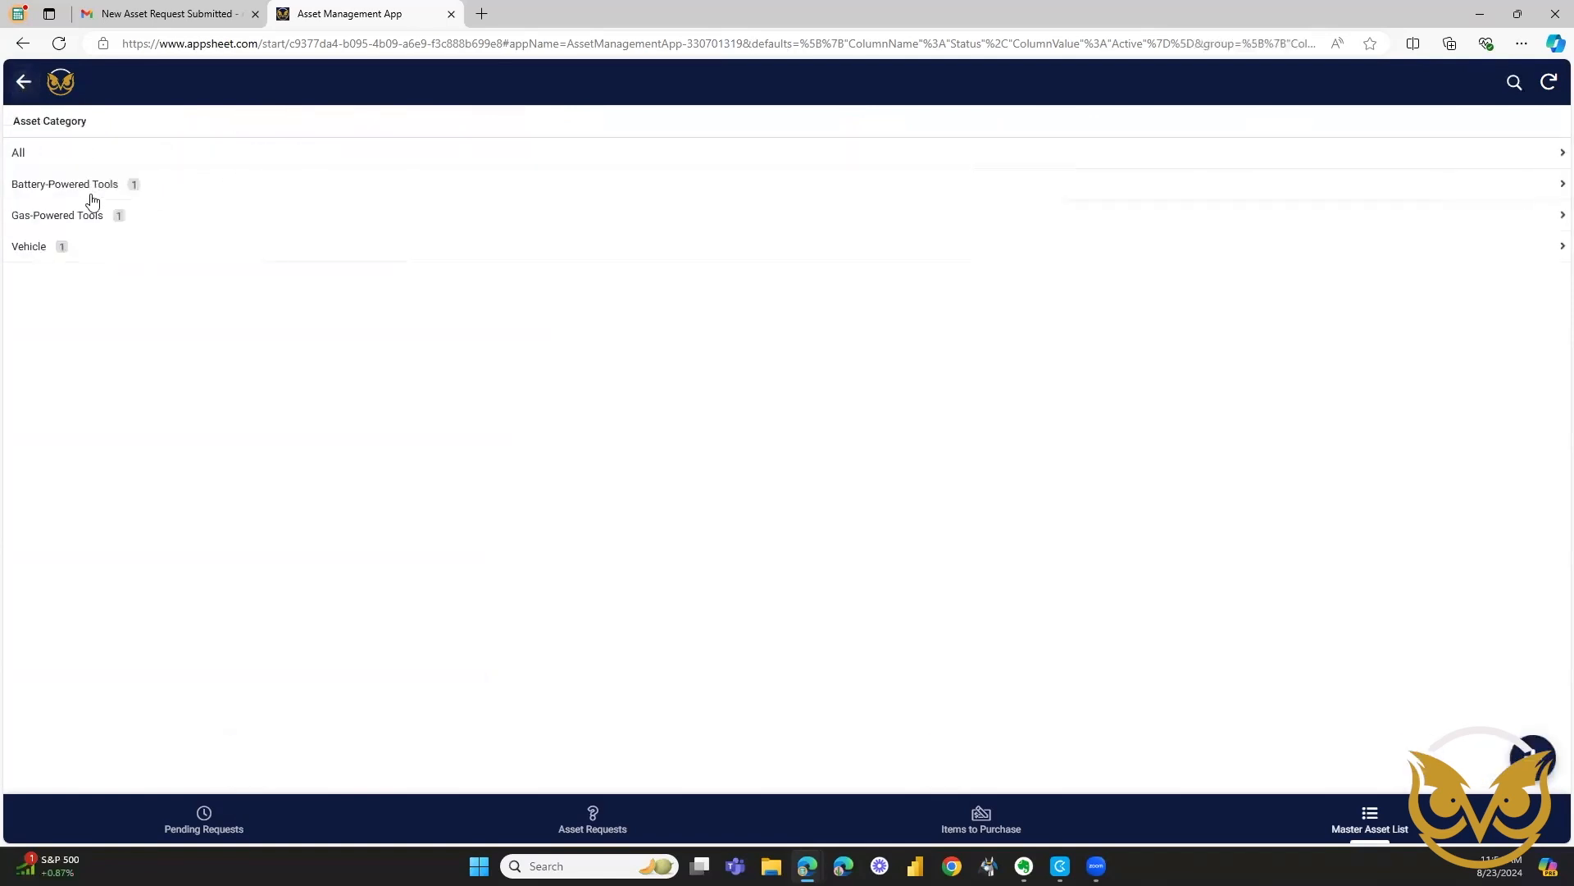
click(96, 193)
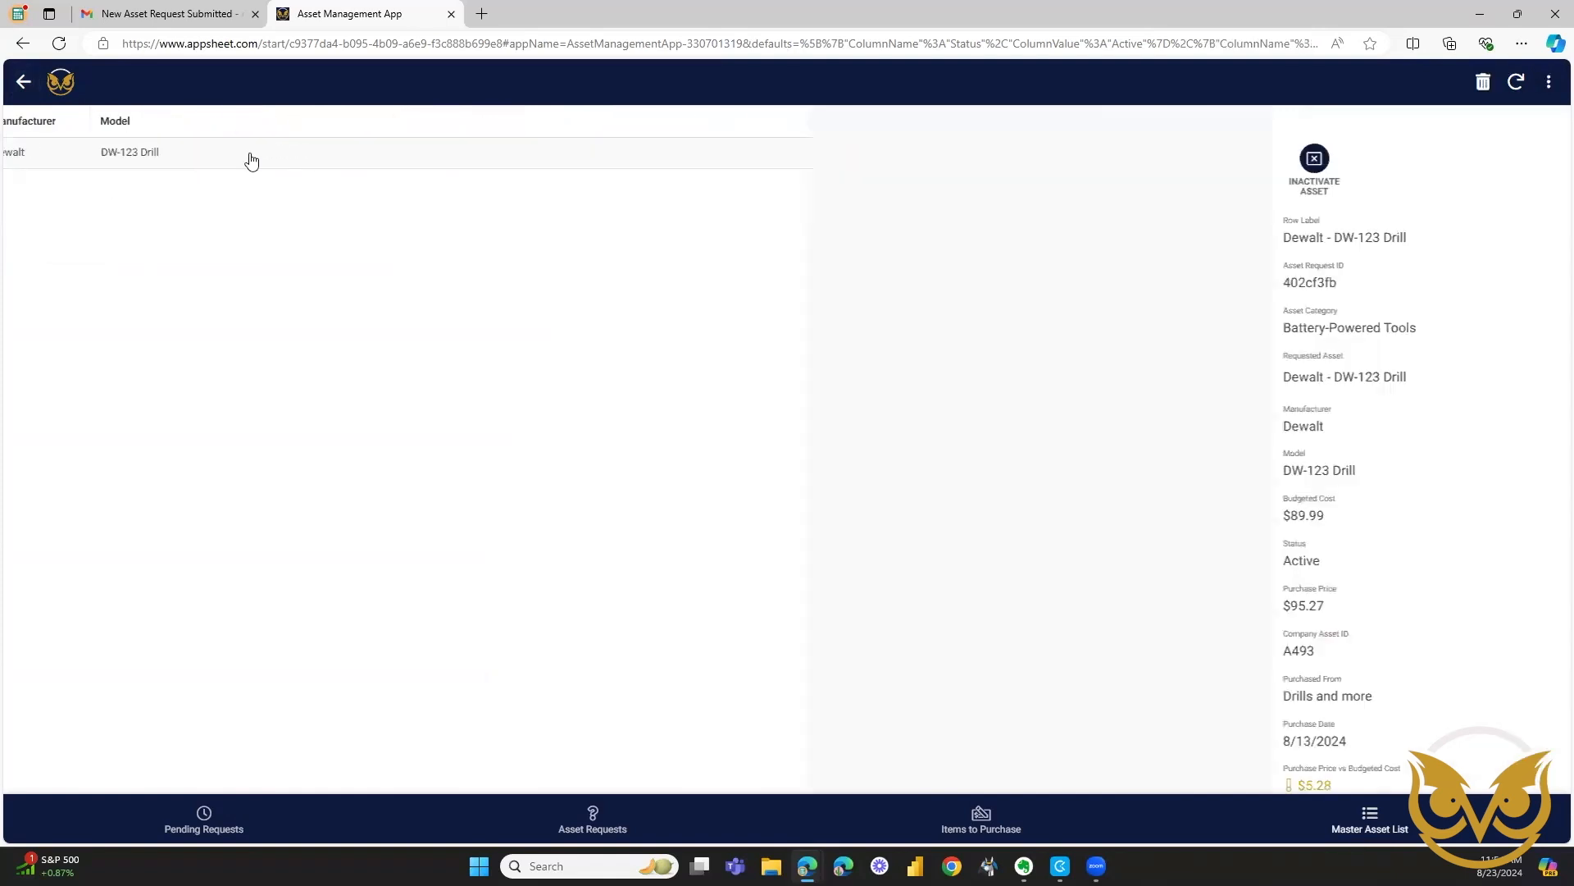
click(251, 158)
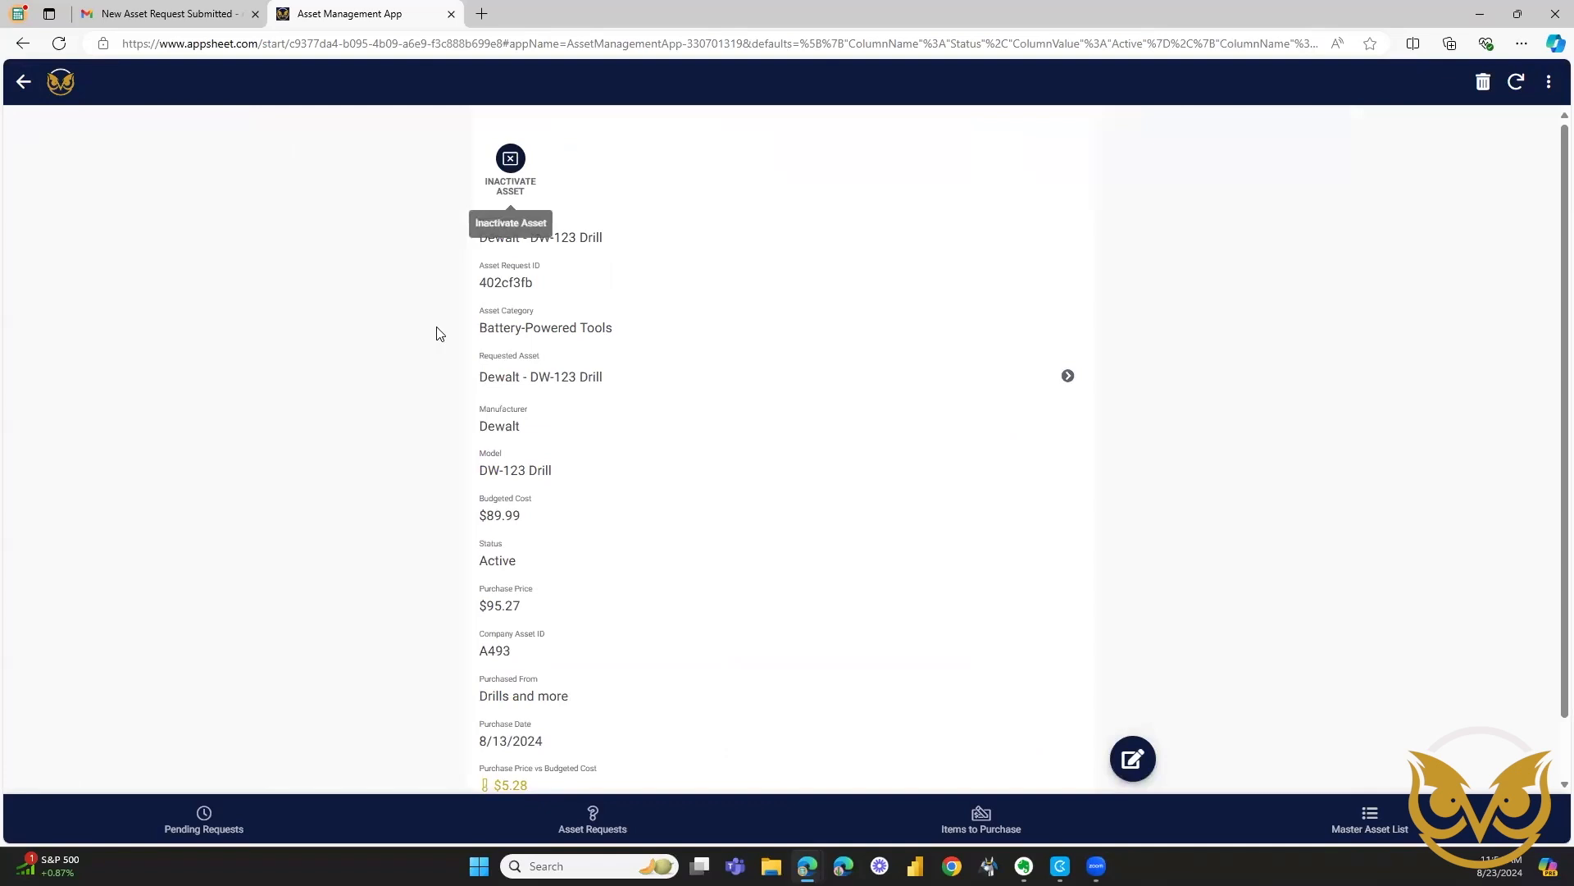
scroll(422, 405, down, 1)
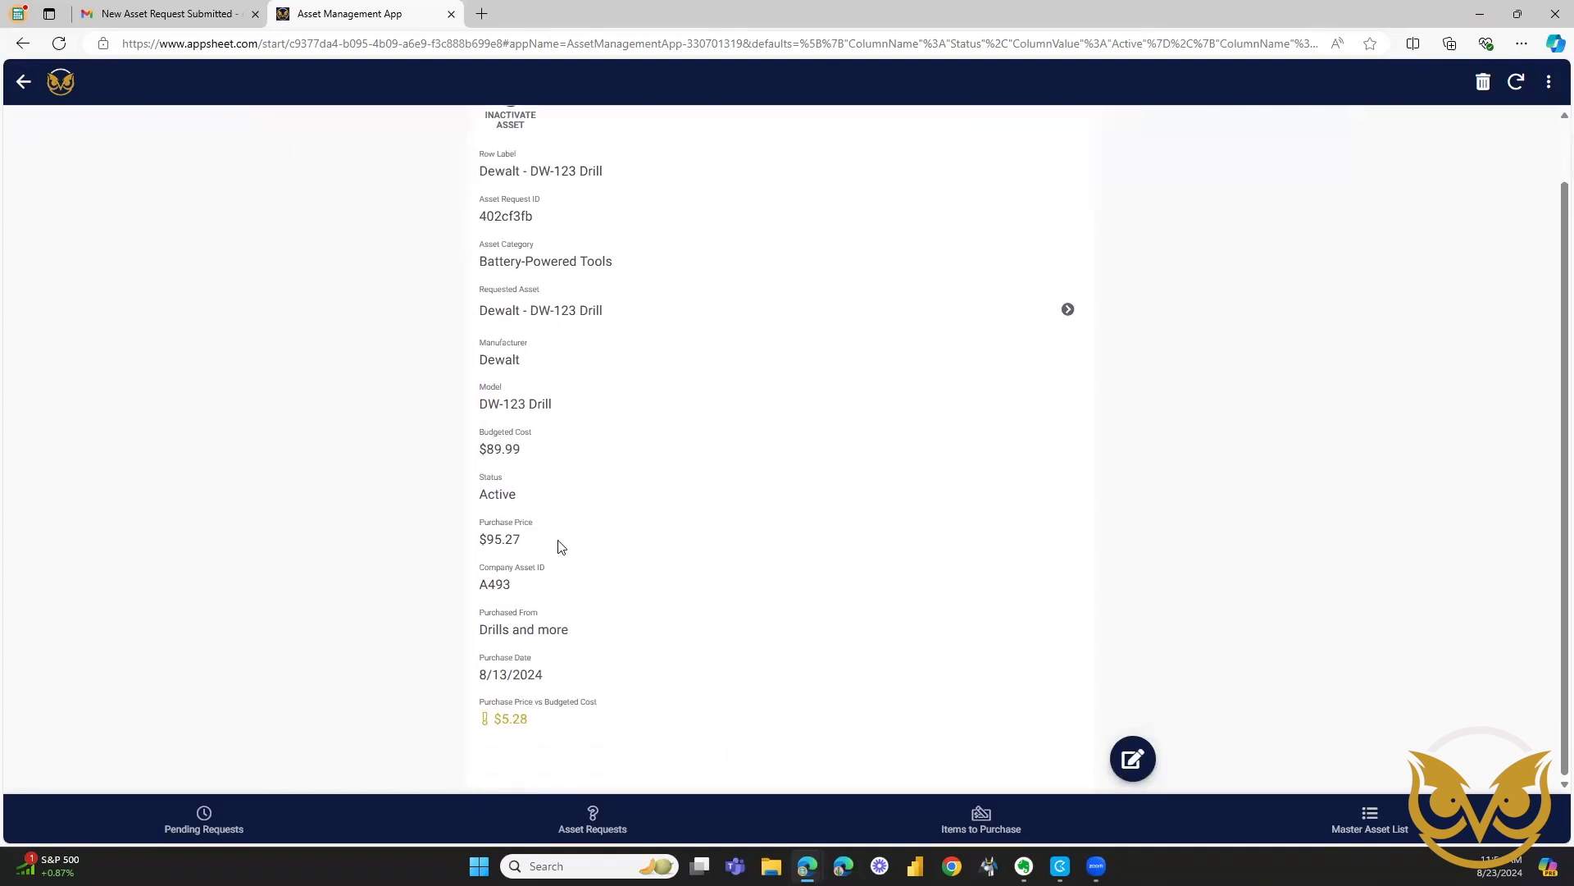
scroll(545, 483, up, 1)
click(509, 160)
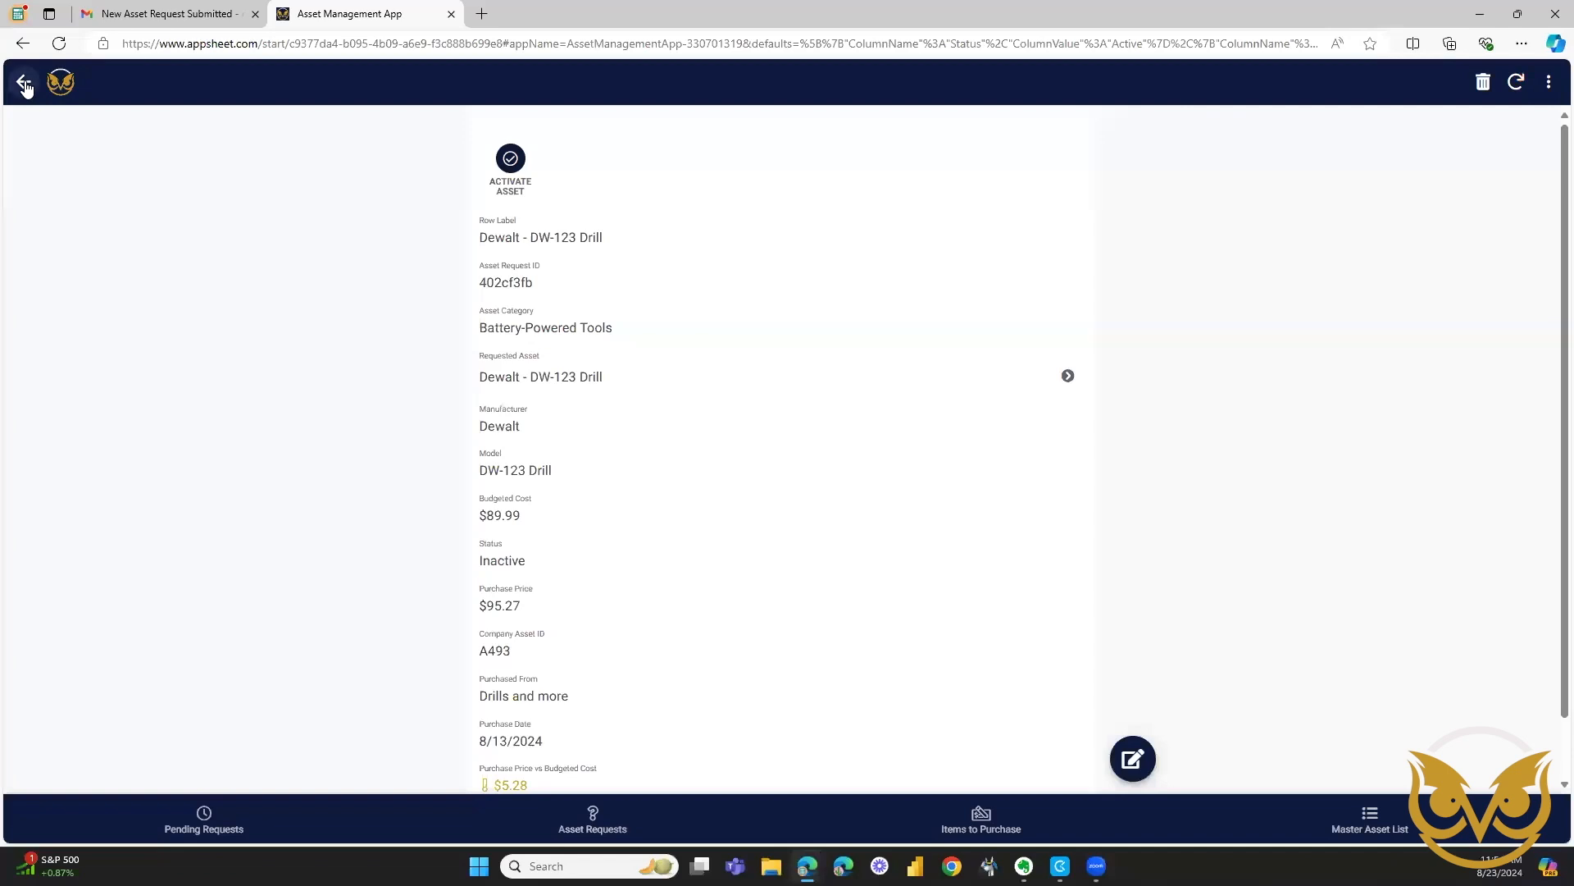
click(1365, 820)
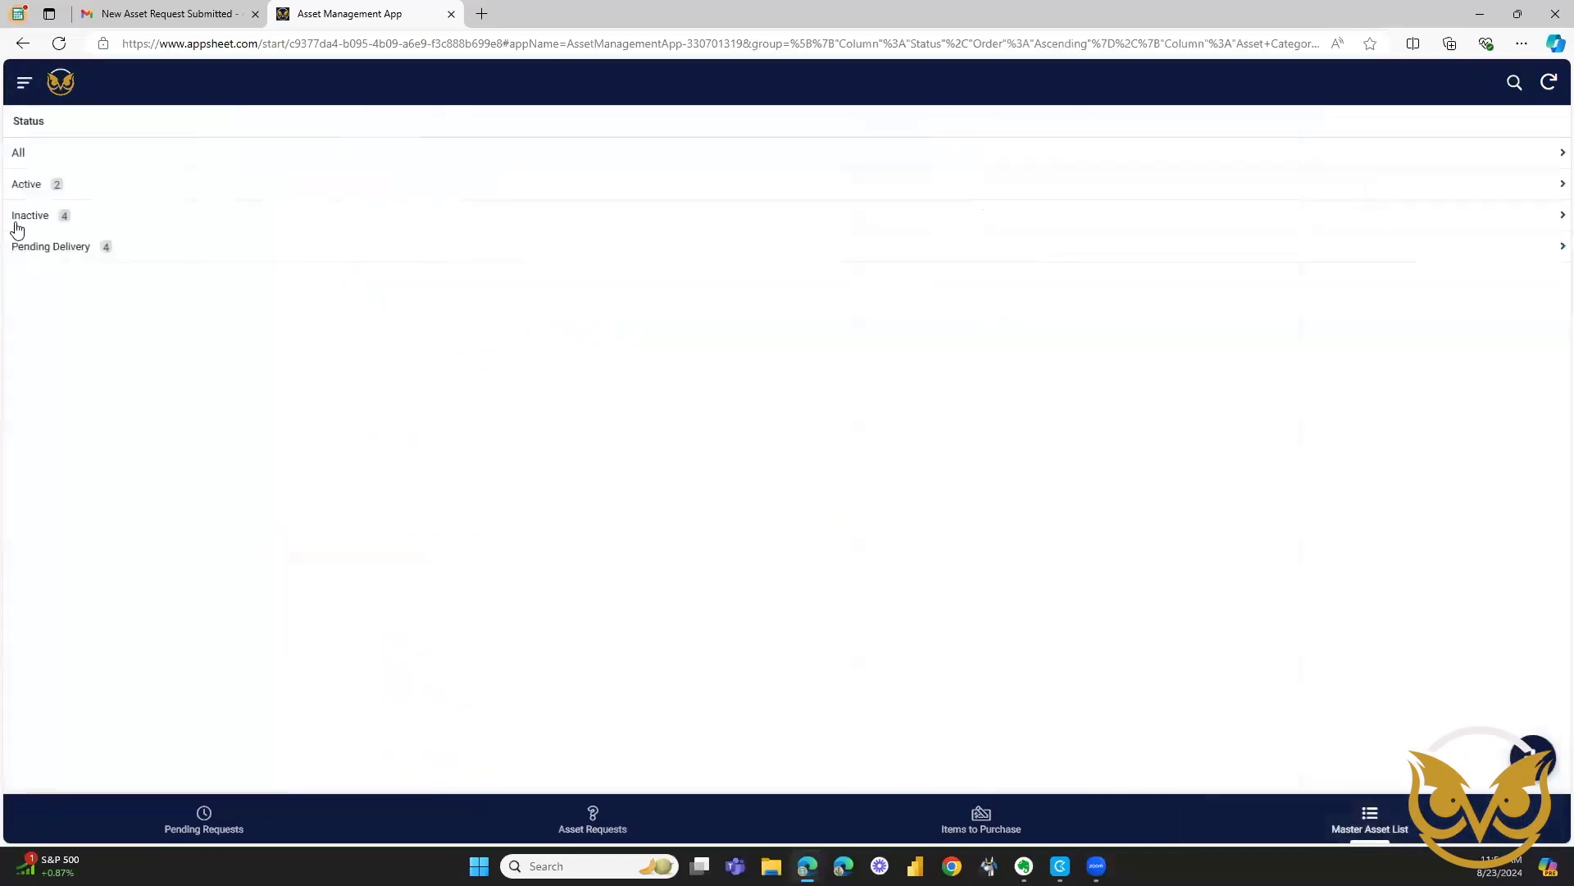